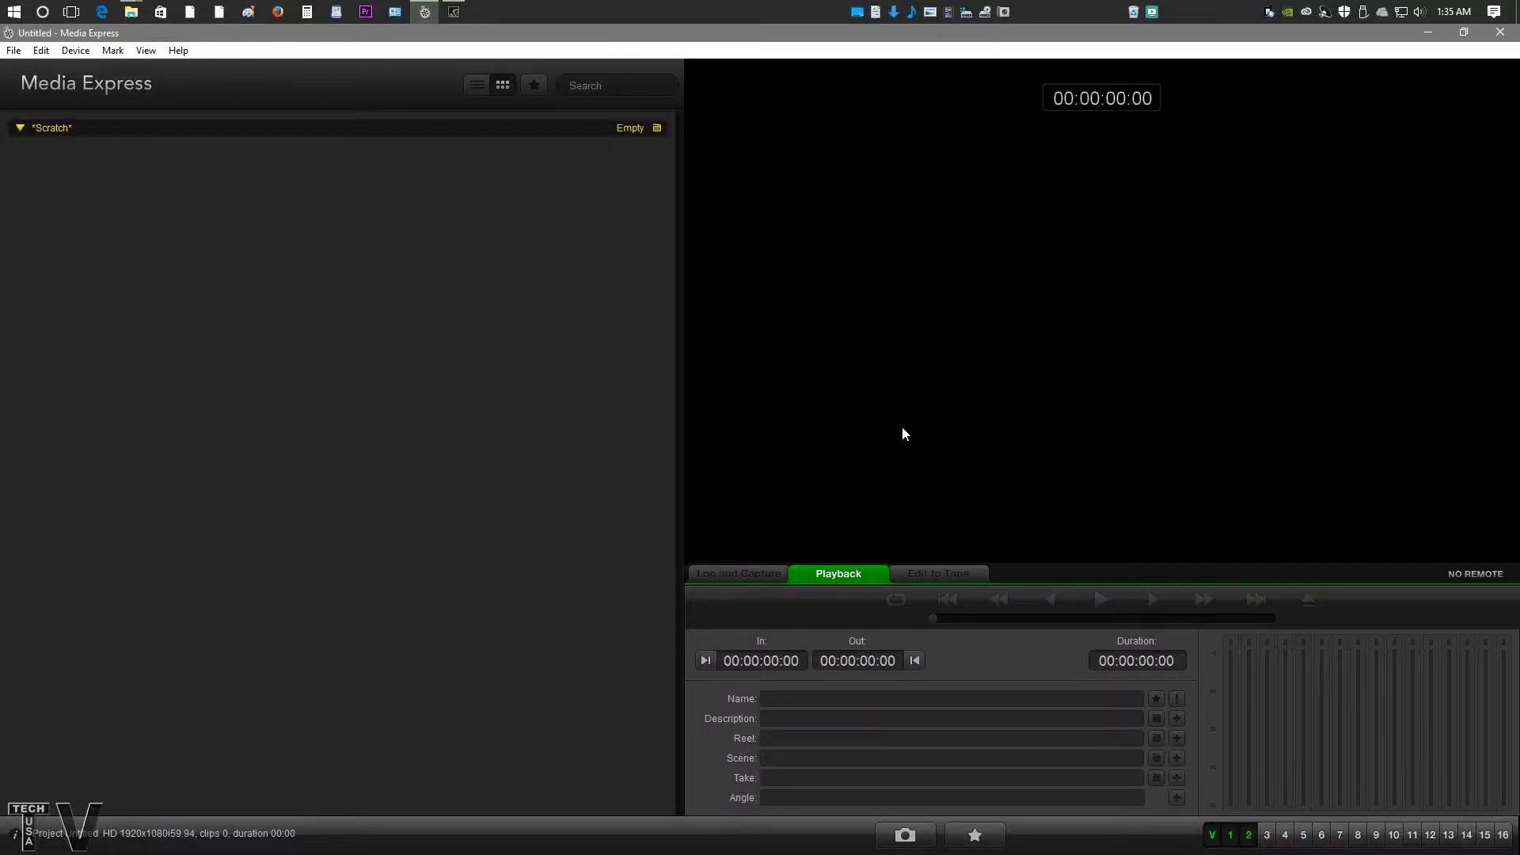
# Step: Capture about 16 seconds of the live Blu-ray menu feed, overwriting the existing Untitled 01 file
pyautogui.click(748, 578)
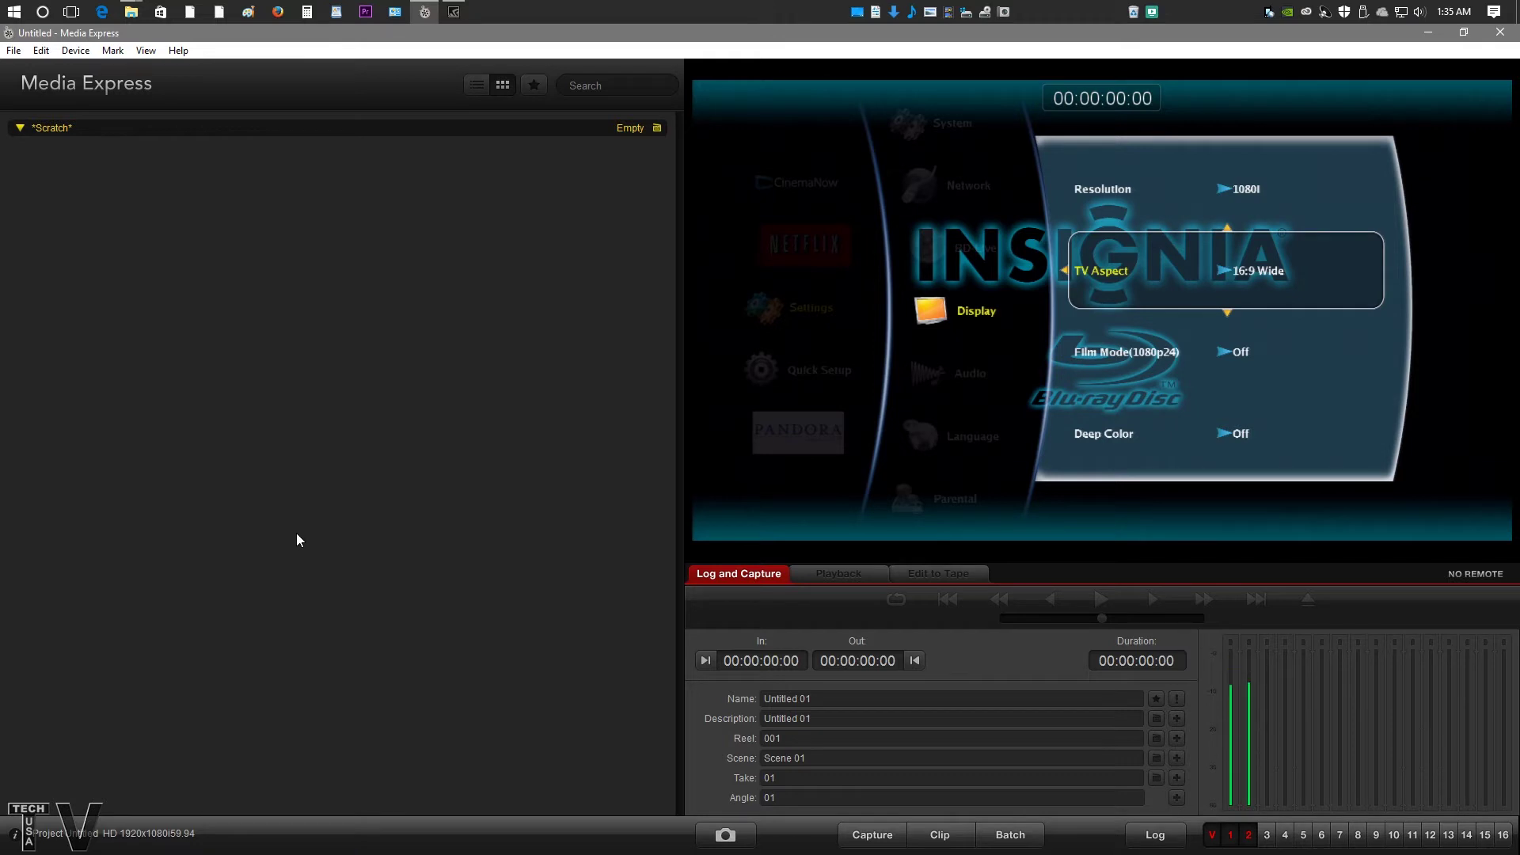
pyautogui.click(885, 843)
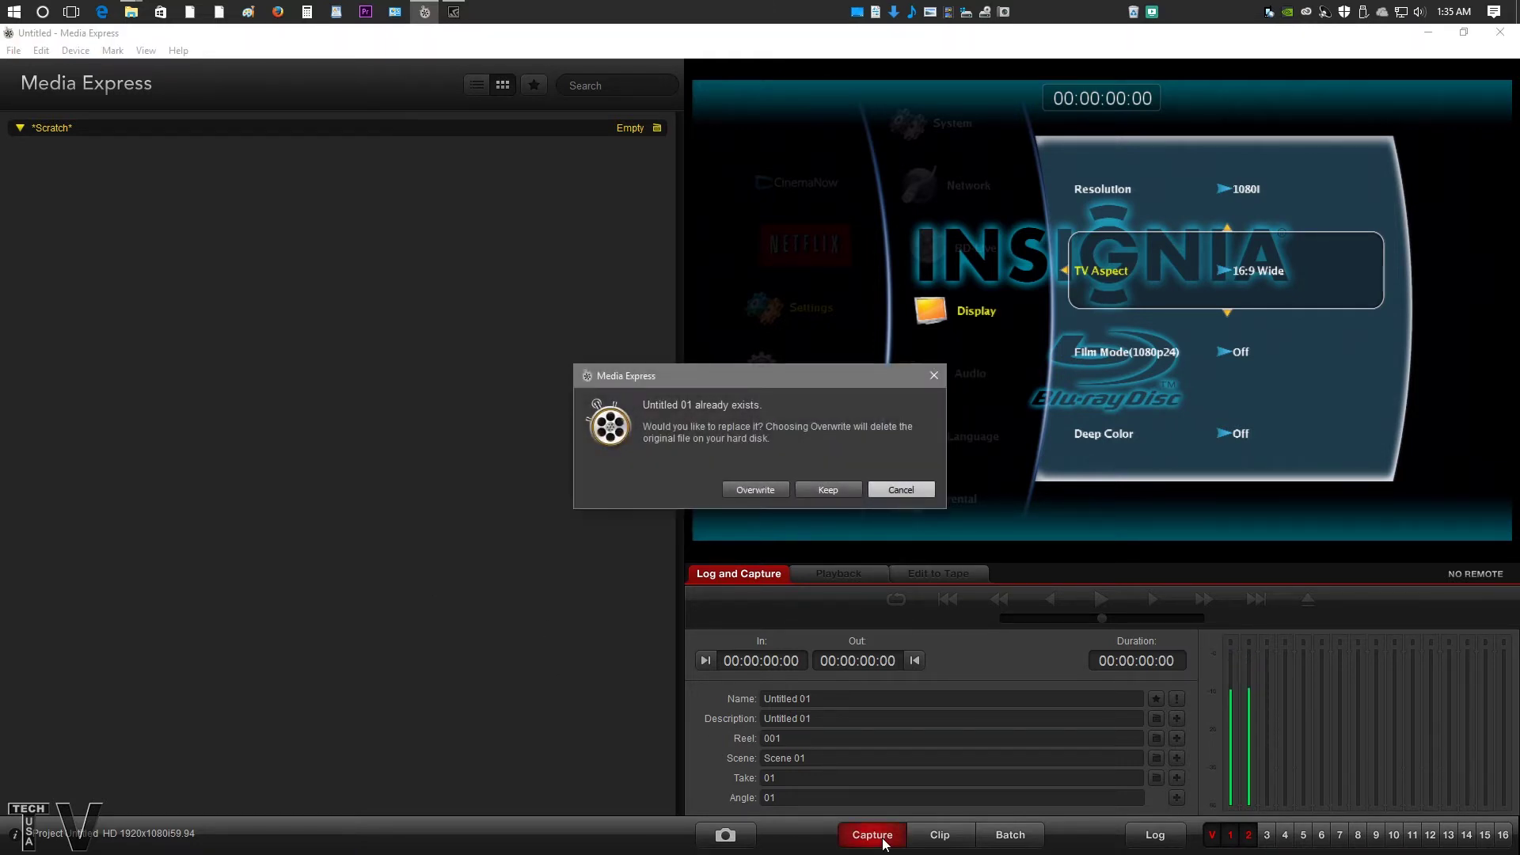
pyautogui.click(756, 490)
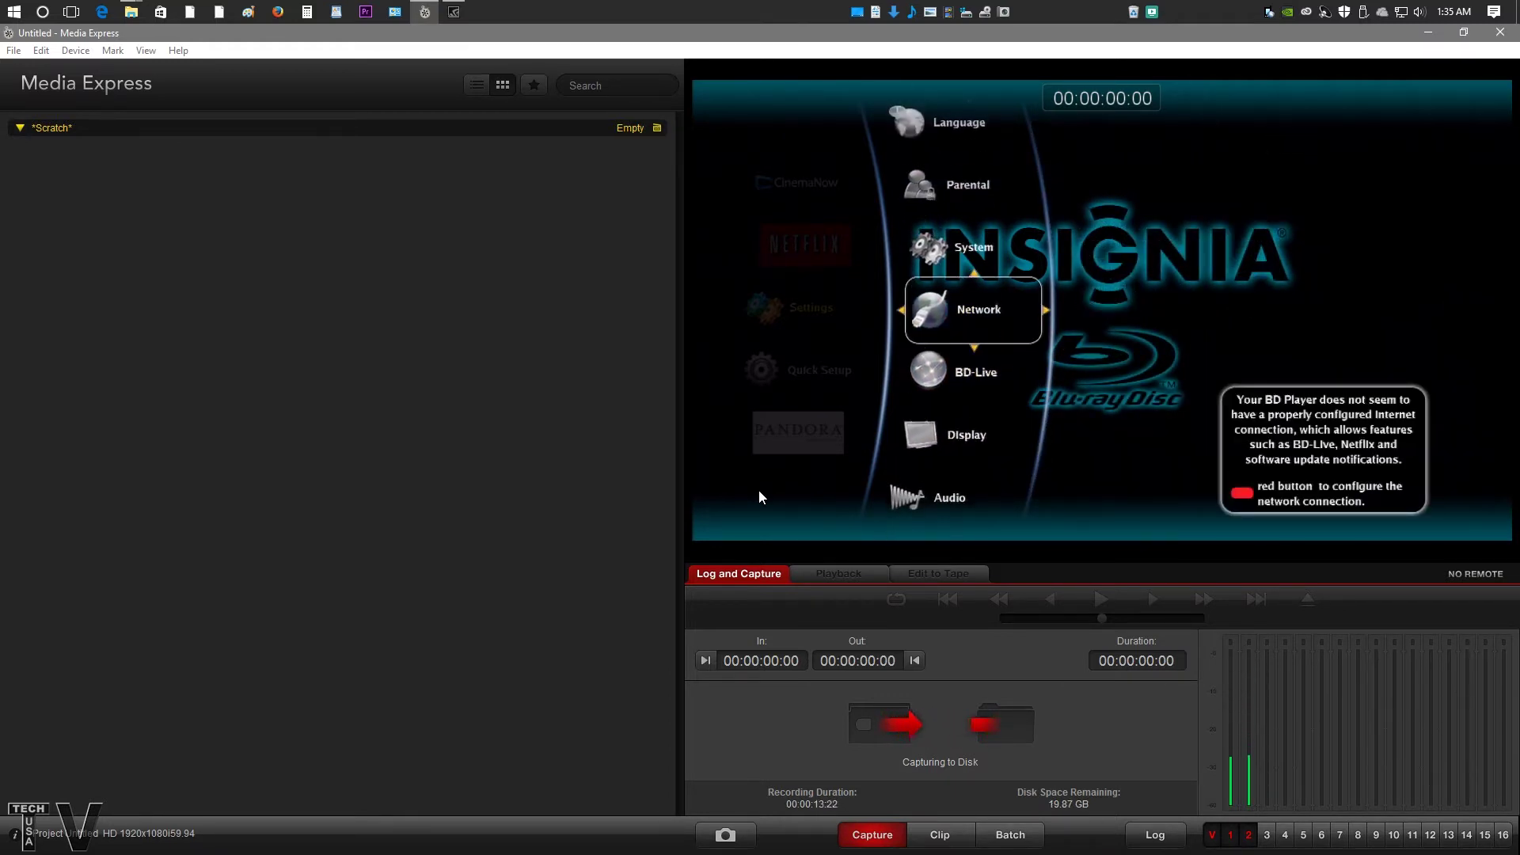
pyautogui.click(871, 838)
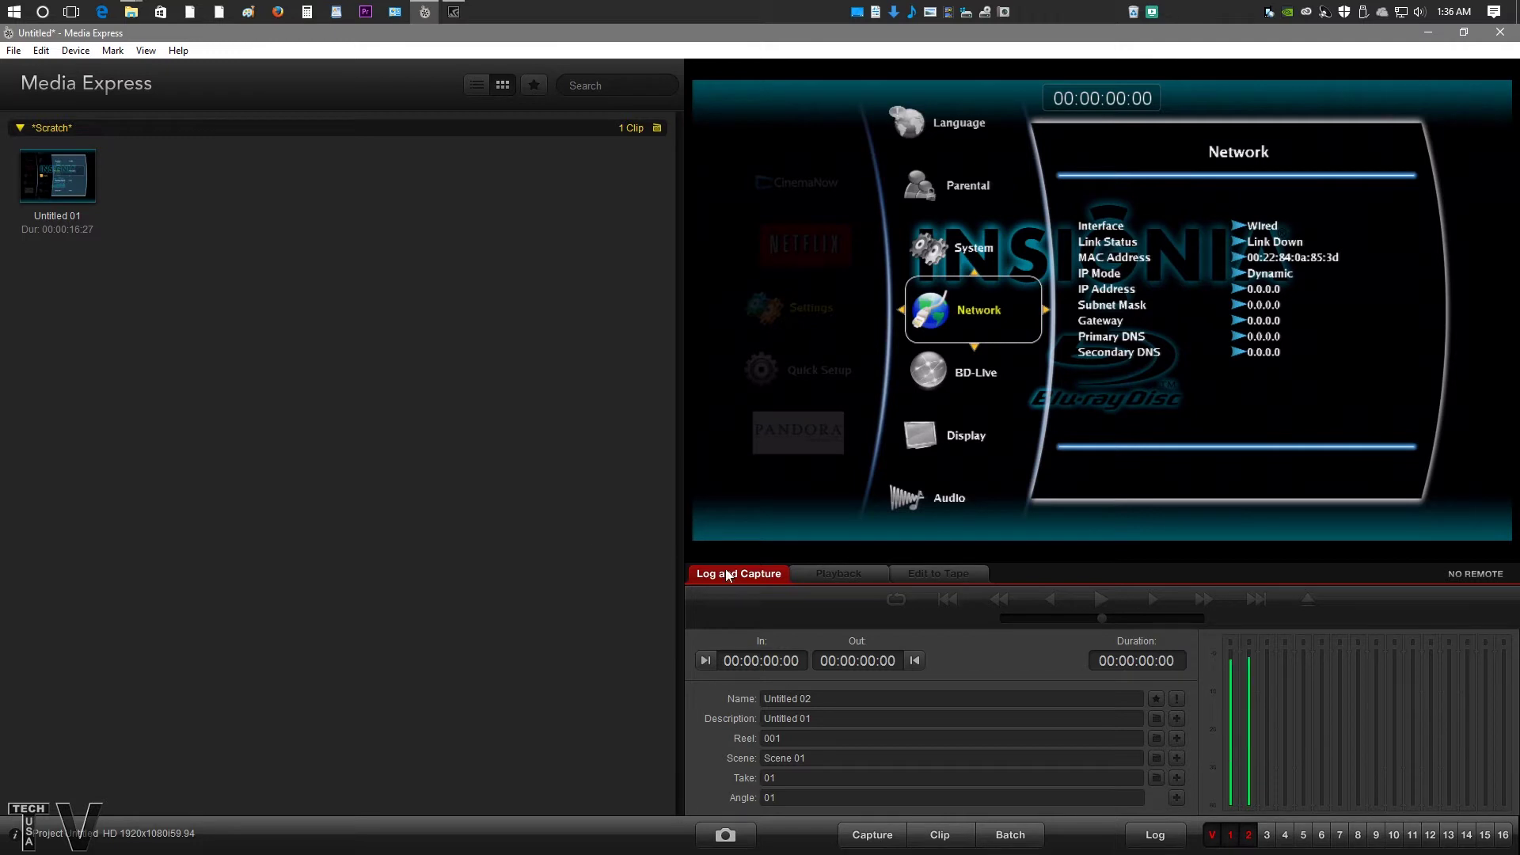
# Step: Play the captured Untitled 01 clip and pause it at 00:00:09:09
pyautogui.click(816, 576)
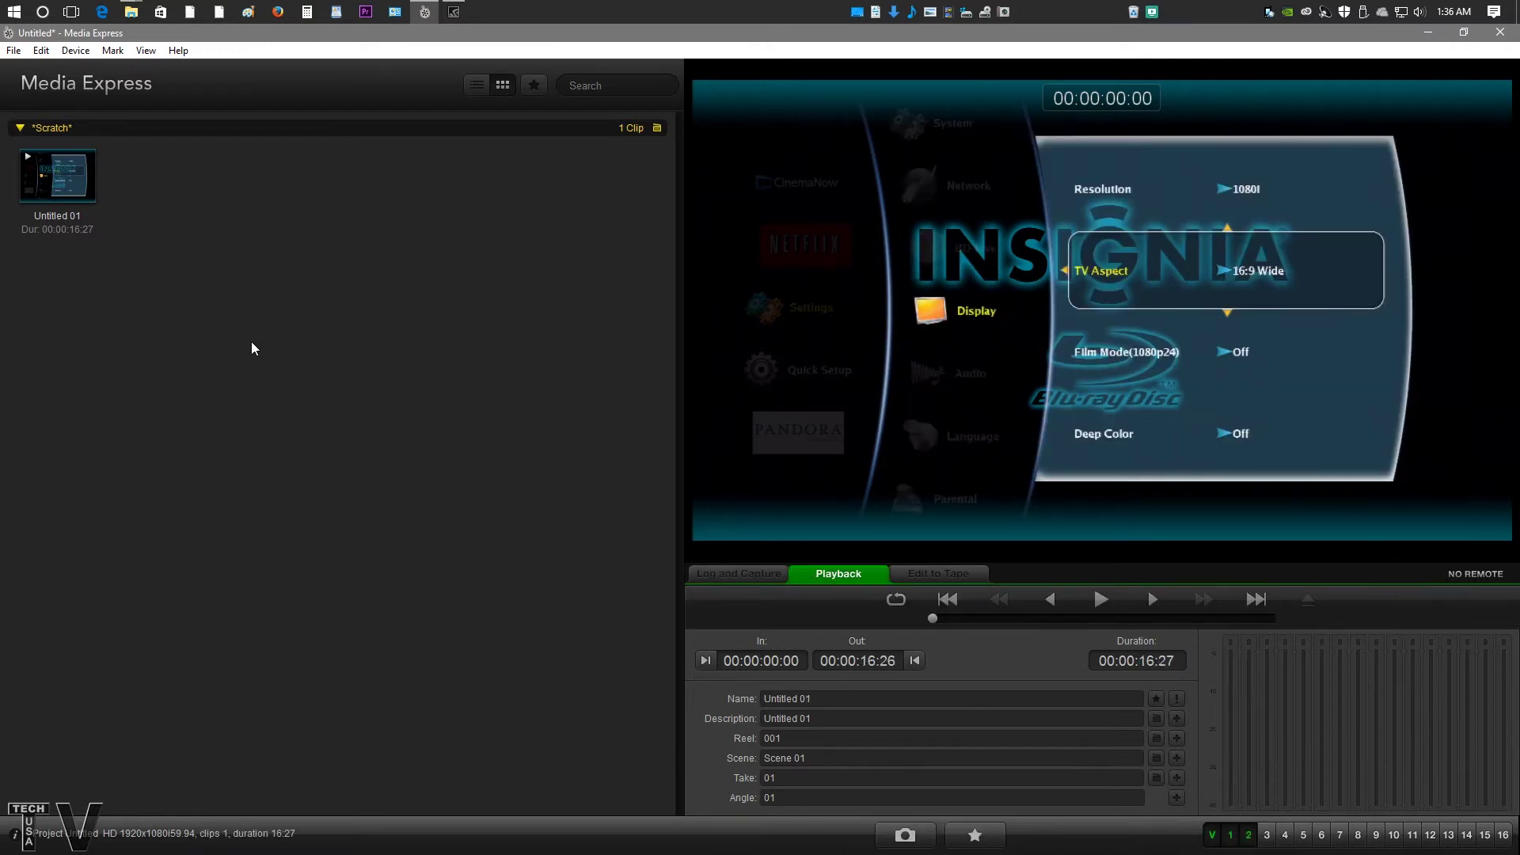
pyautogui.click(1101, 599)
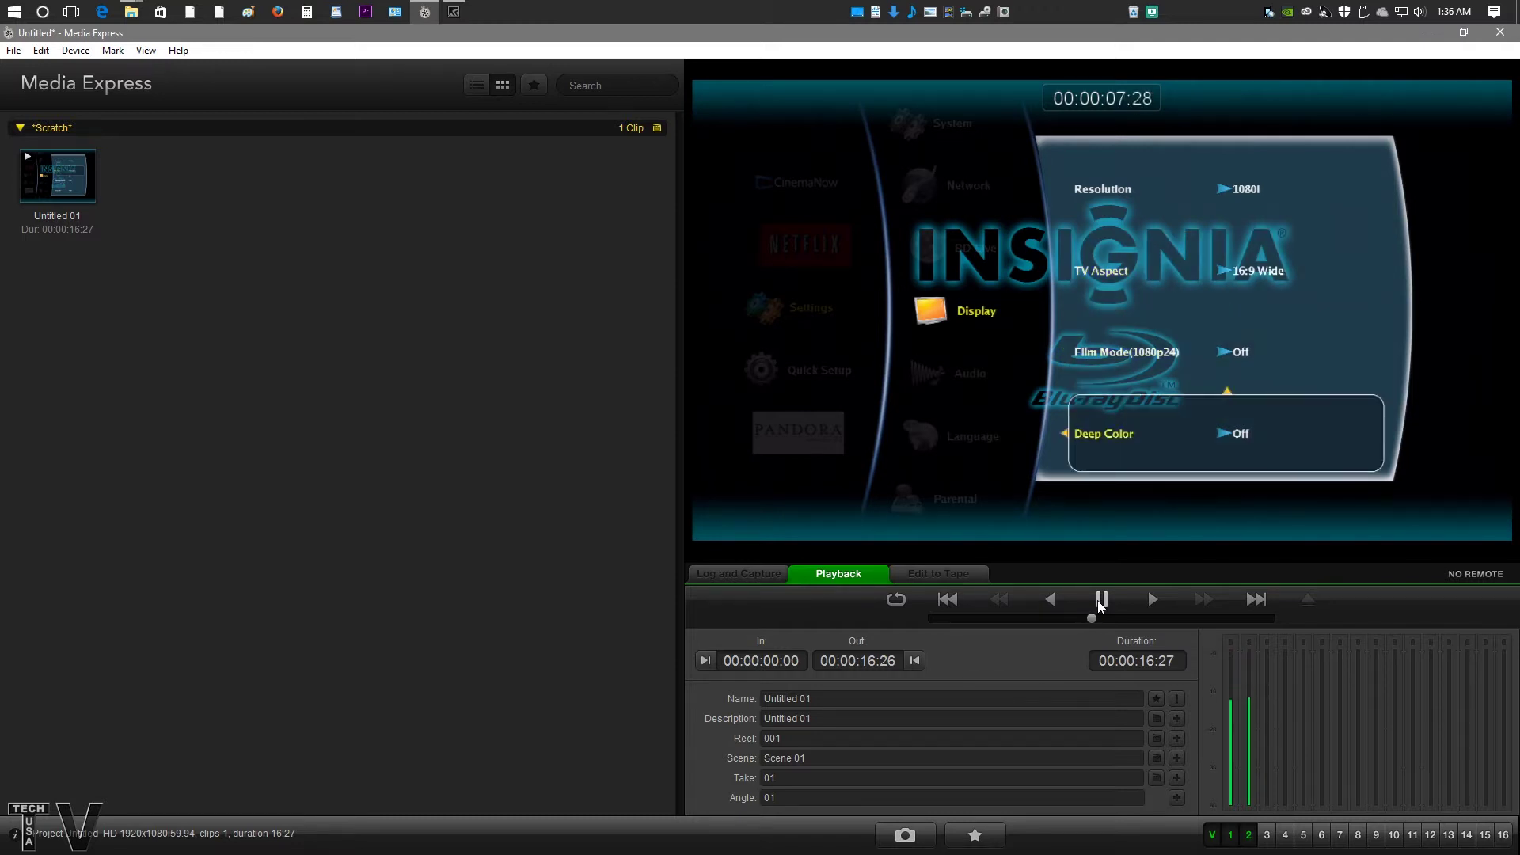
pyautogui.click(1100, 604)
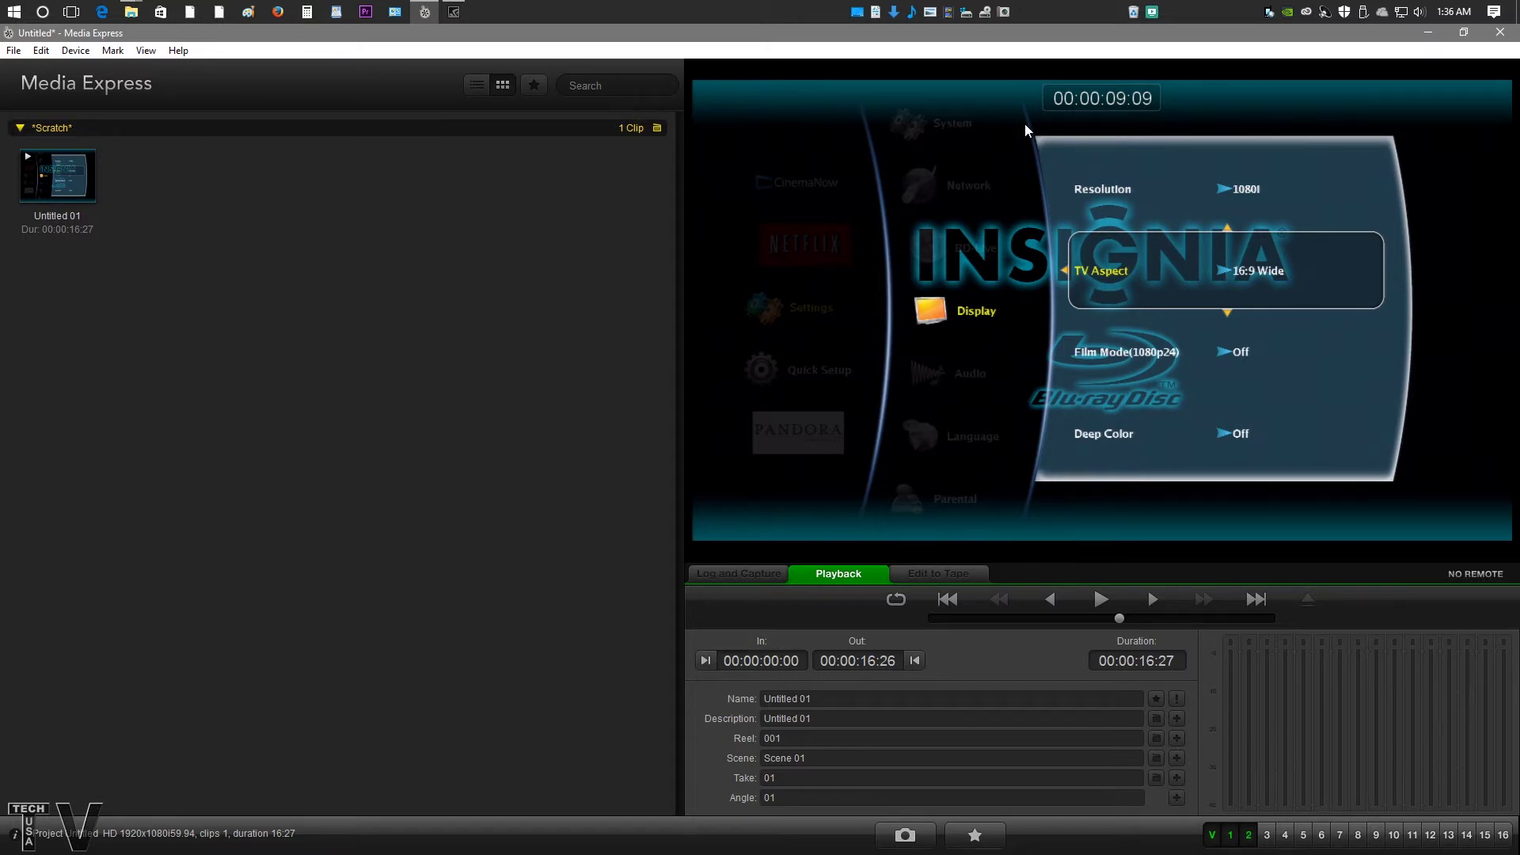
pyautogui.click(1152, 11)
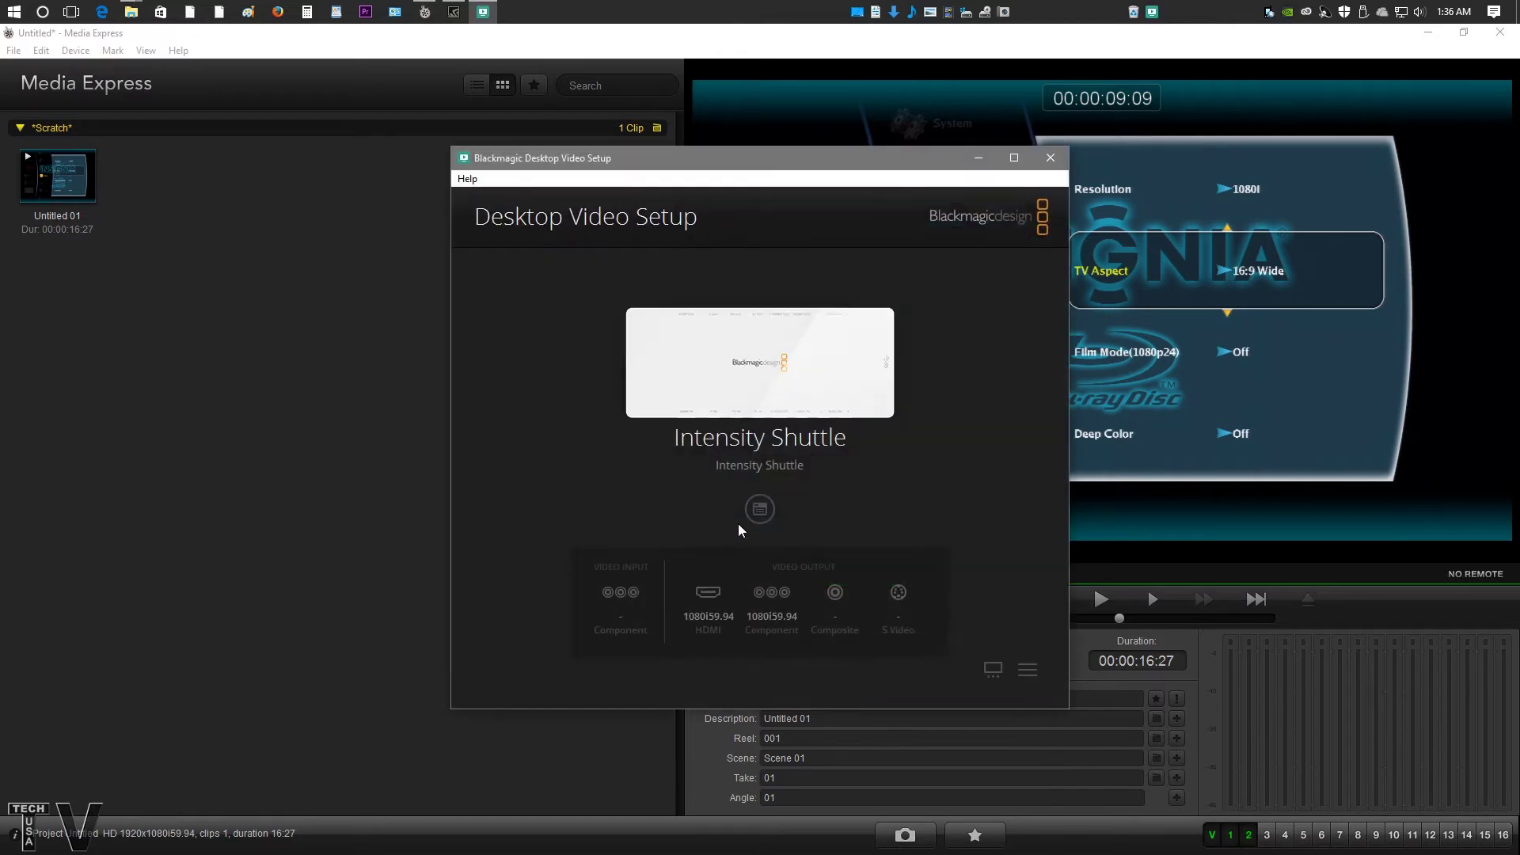
# Step: Set the Intensity Shuttle's video input to HDMI and review its audio input settings
pyautogui.click(759, 511)
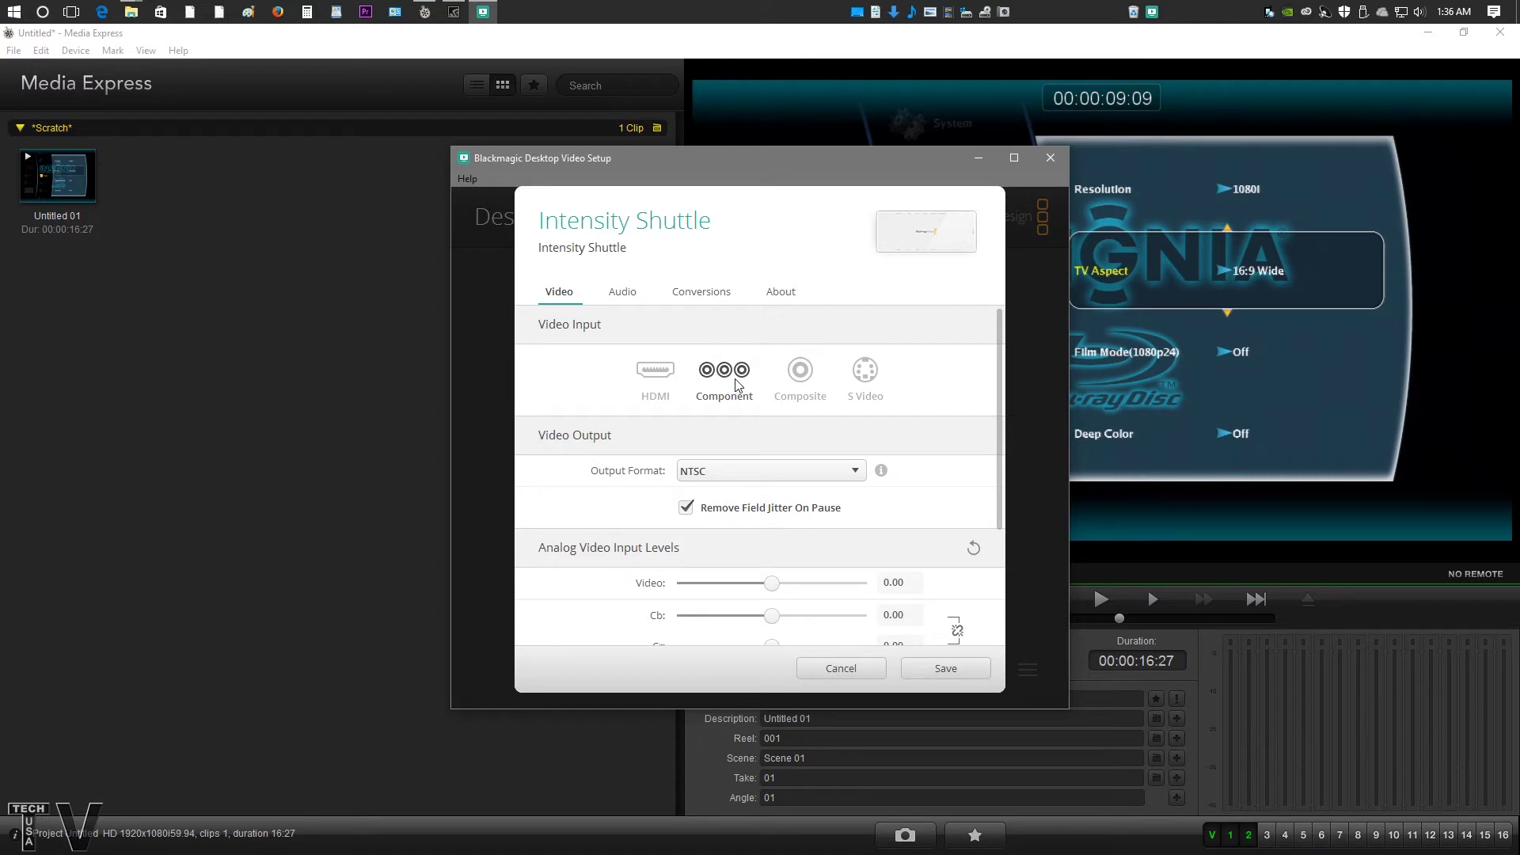
pyautogui.click(656, 372)
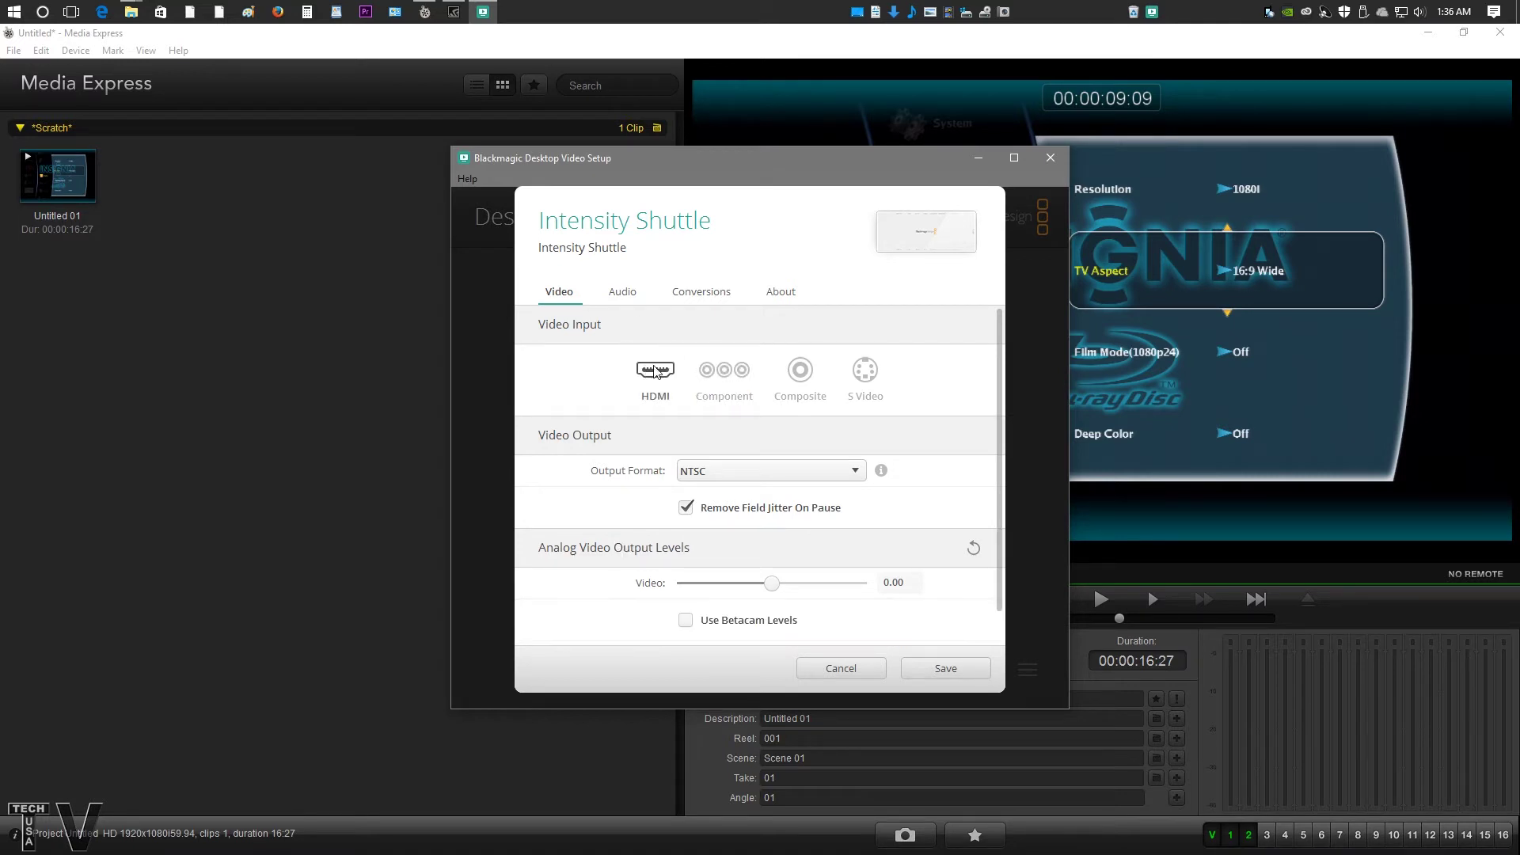
pyautogui.click(624, 295)
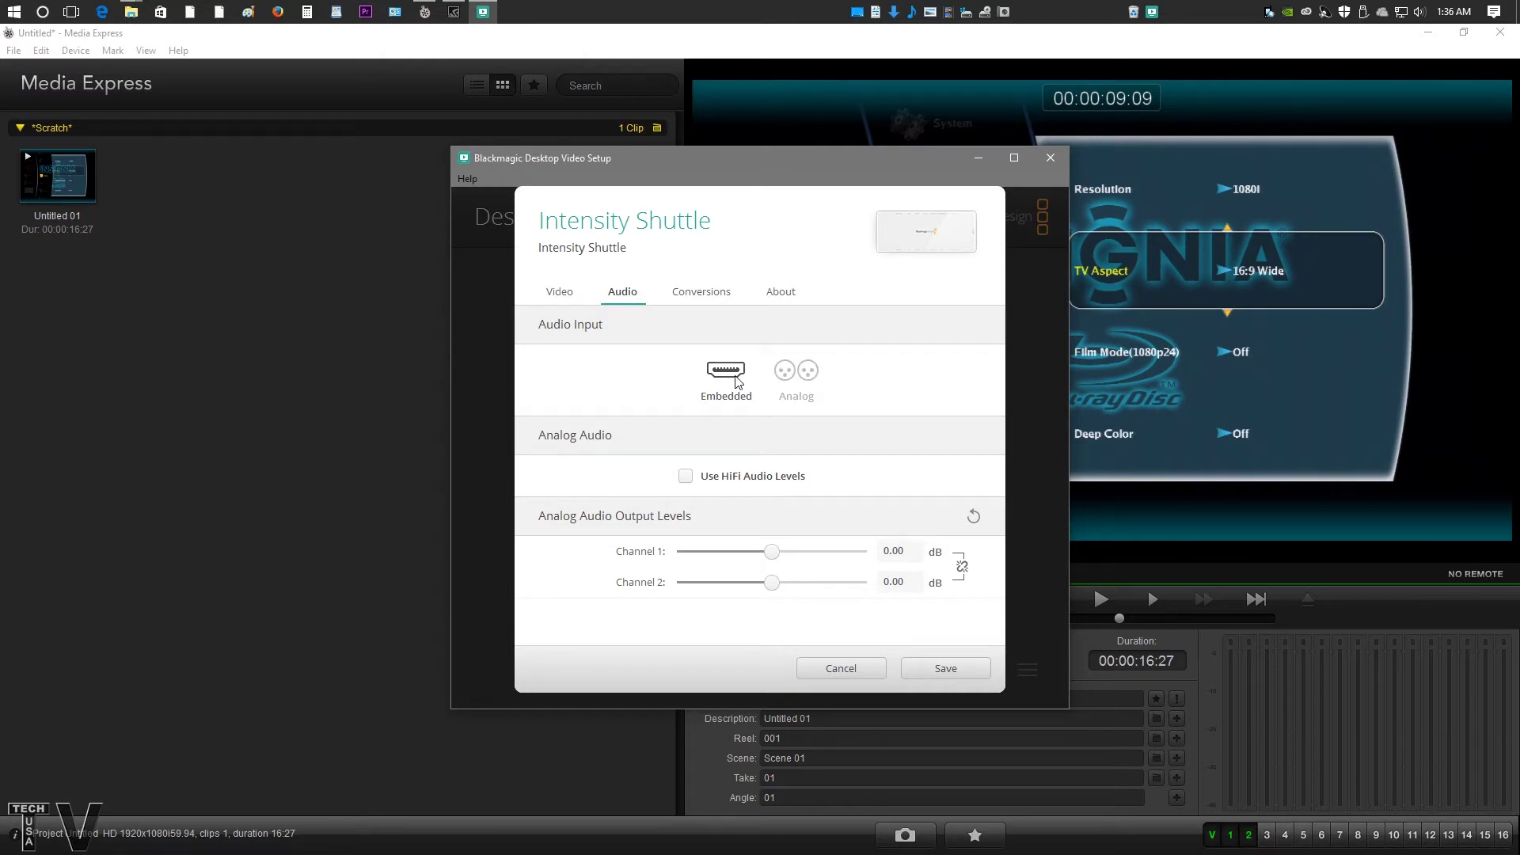
pyautogui.click(562, 296)
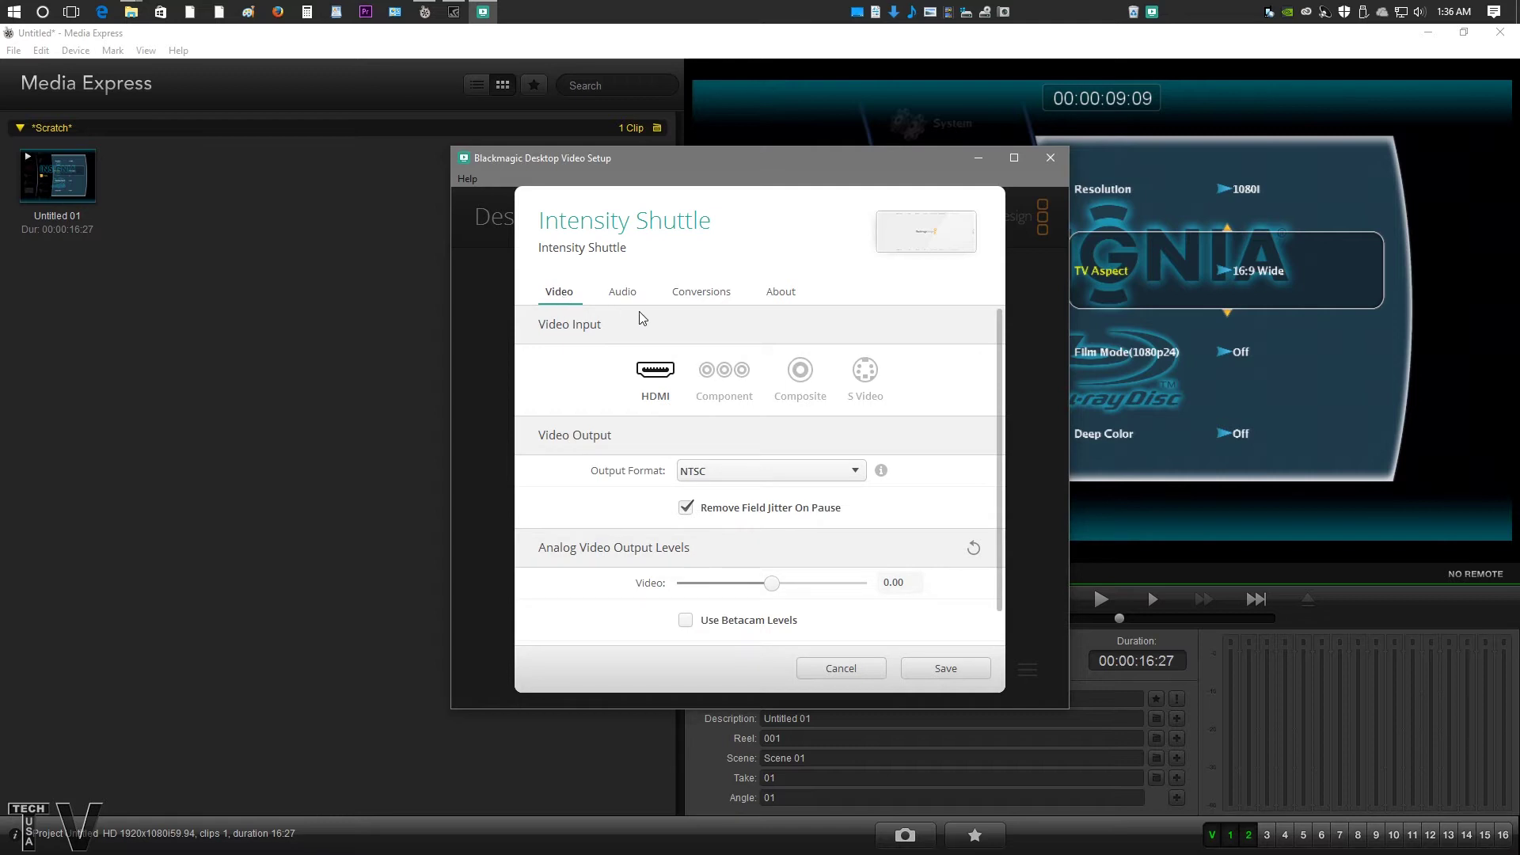
# Step: Try SD to HD input conversion, then HD 720 to HD 1080 and HD to SD output conversions
pyautogui.click(689, 294)
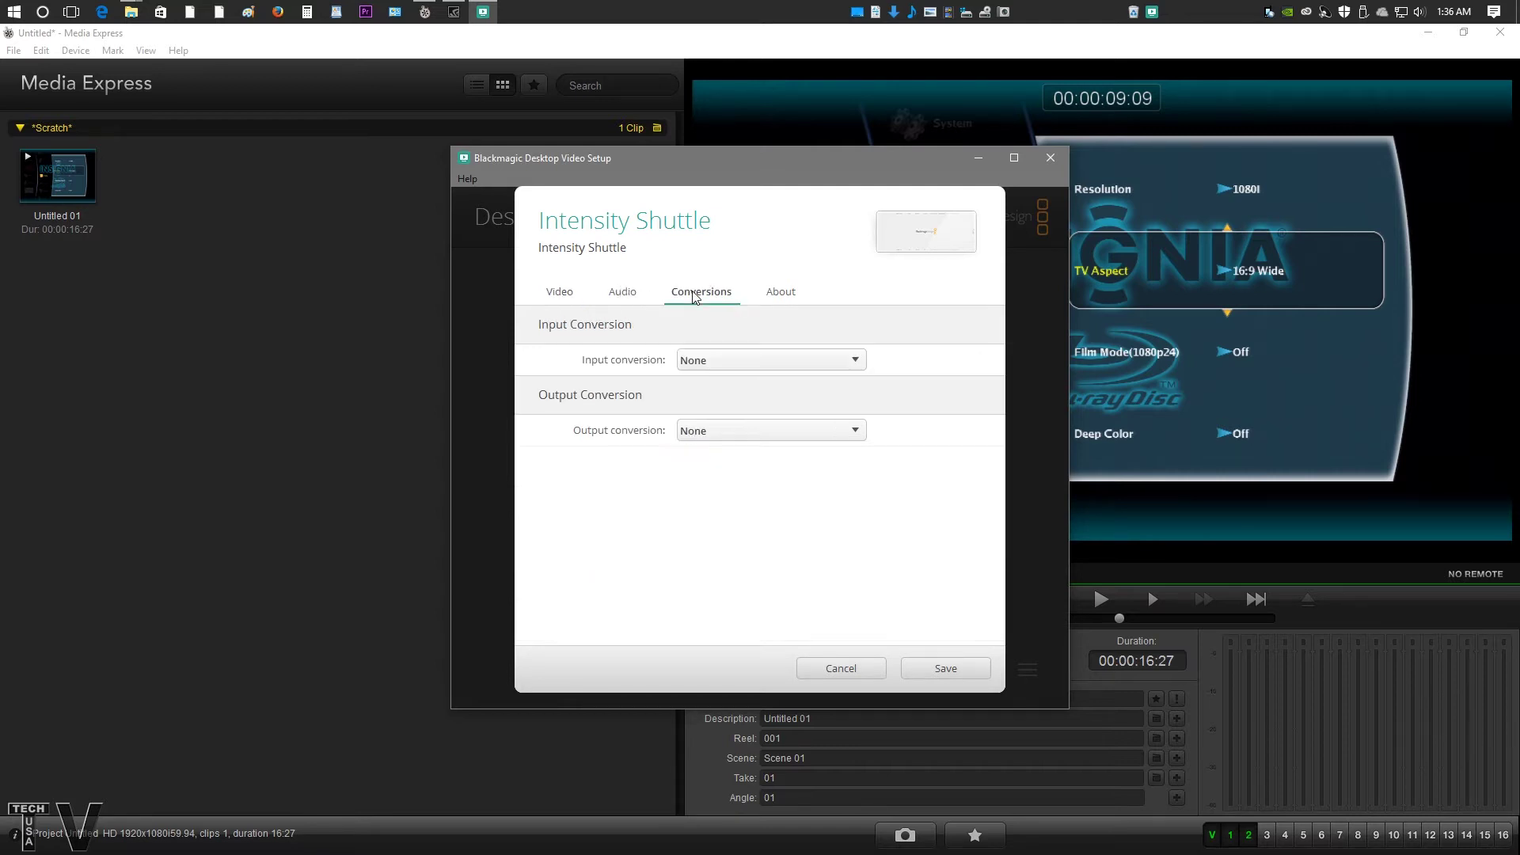
pyautogui.click(767, 361)
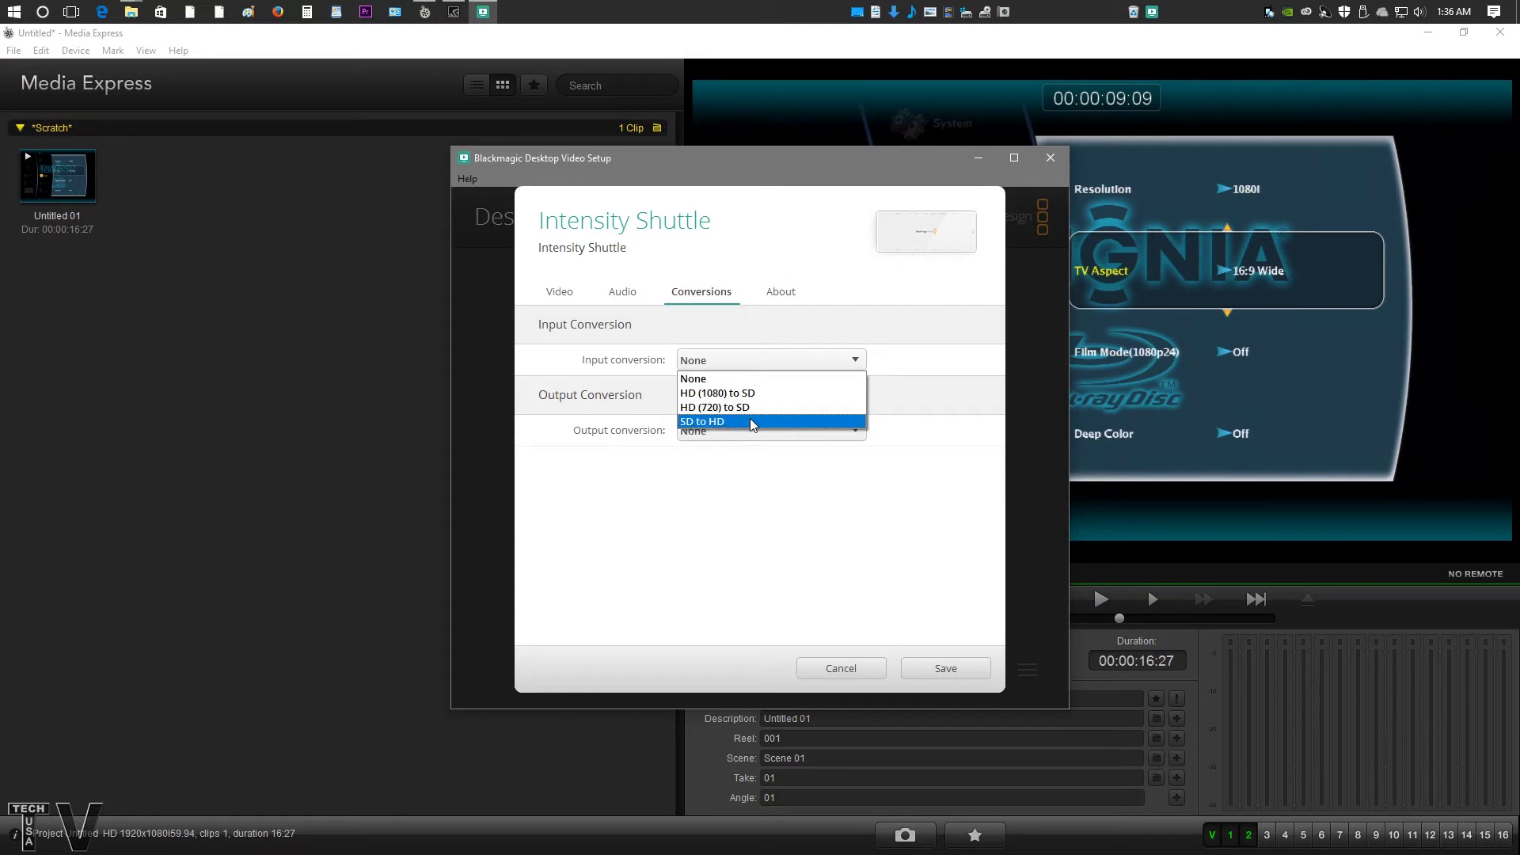
pyautogui.click(752, 425)
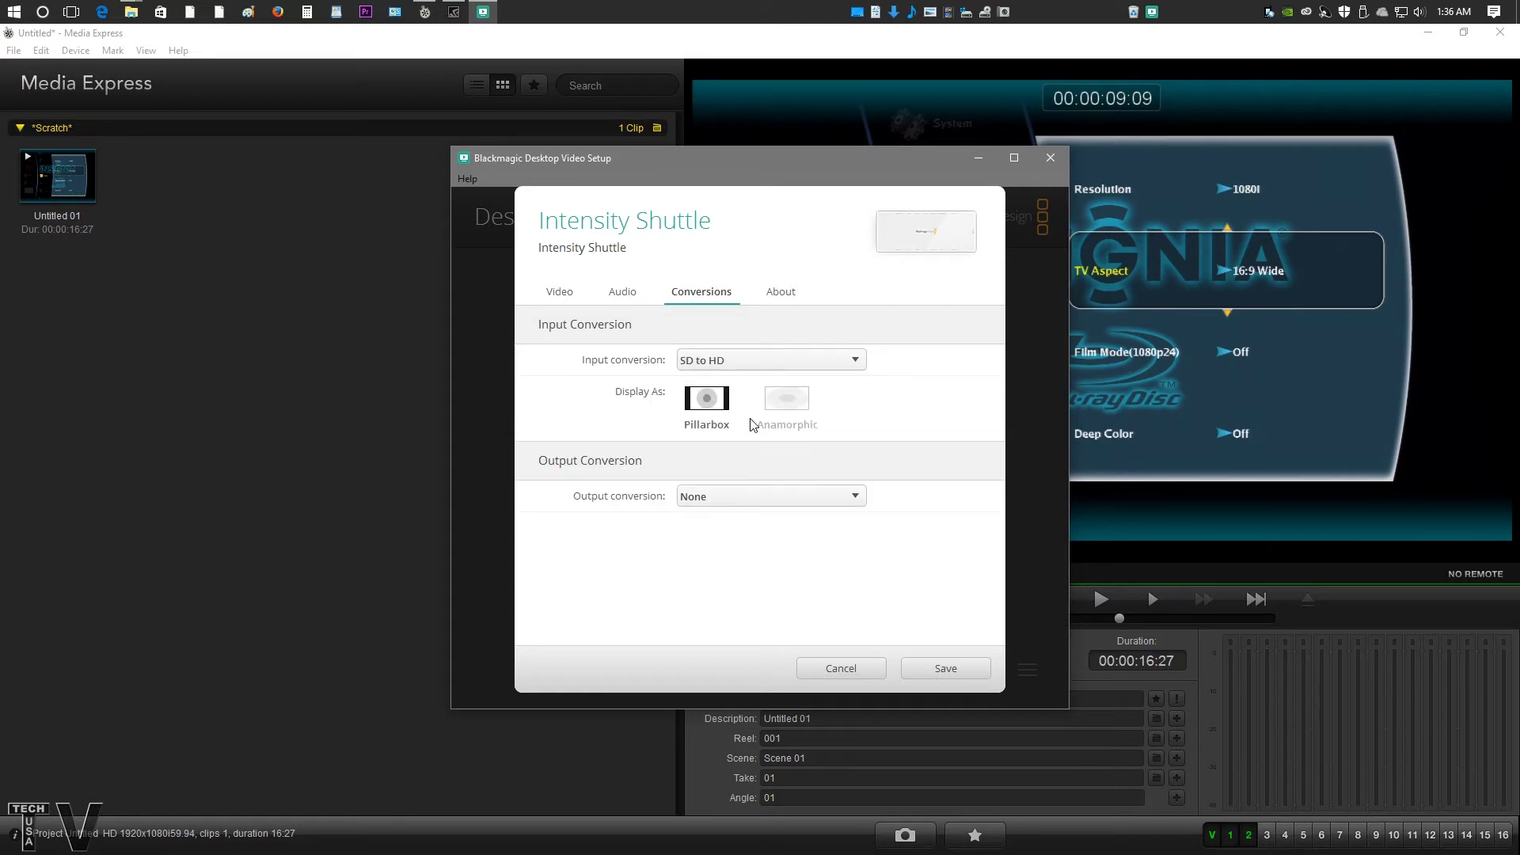
pyautogui.click(776, 495)
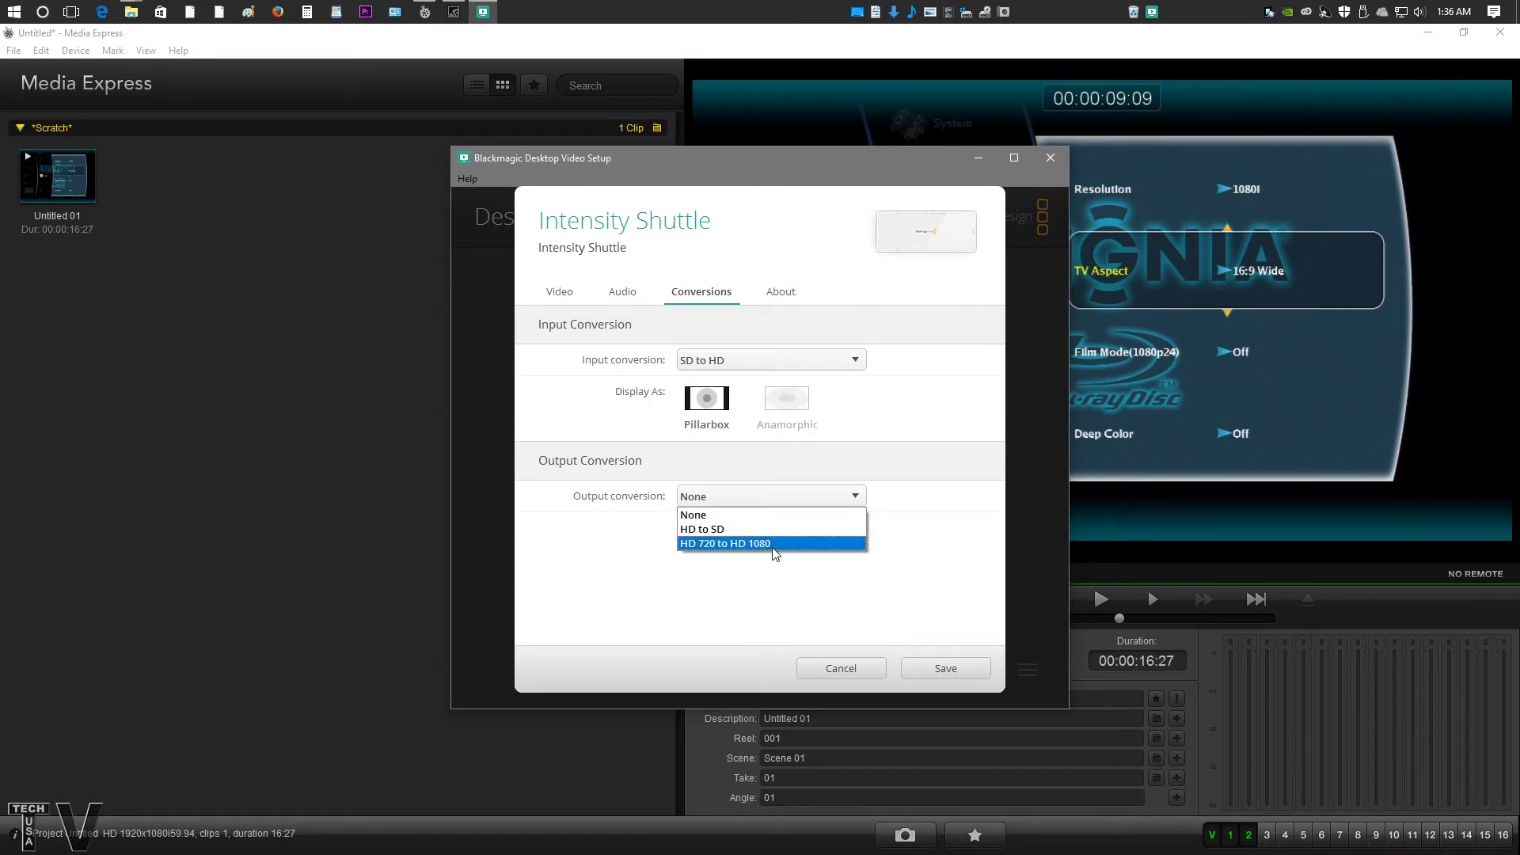
pyautogui.click(775, 544)
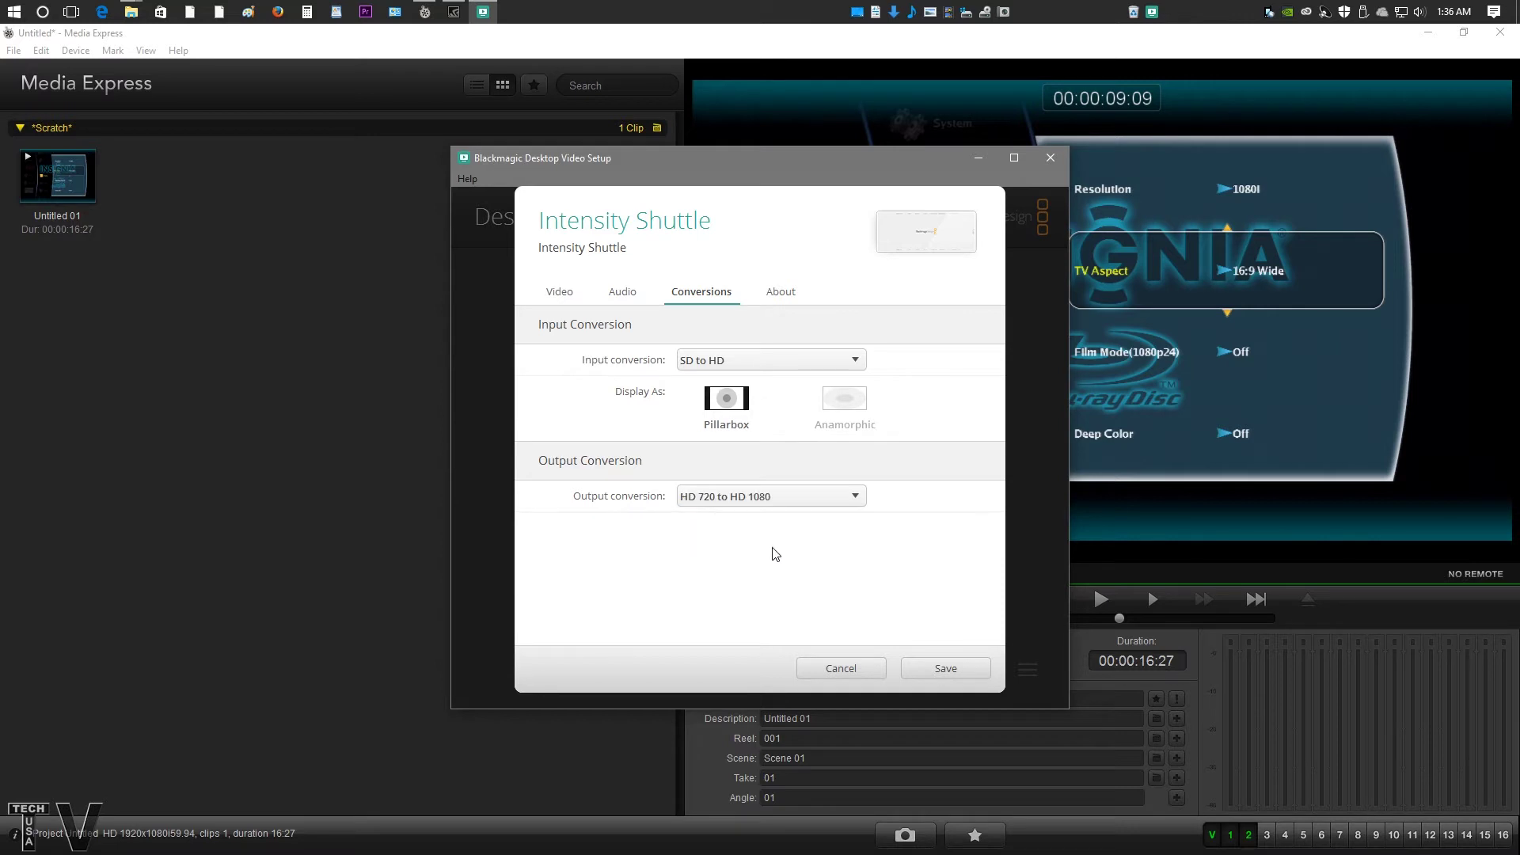
pyautogui.click(782, 498)
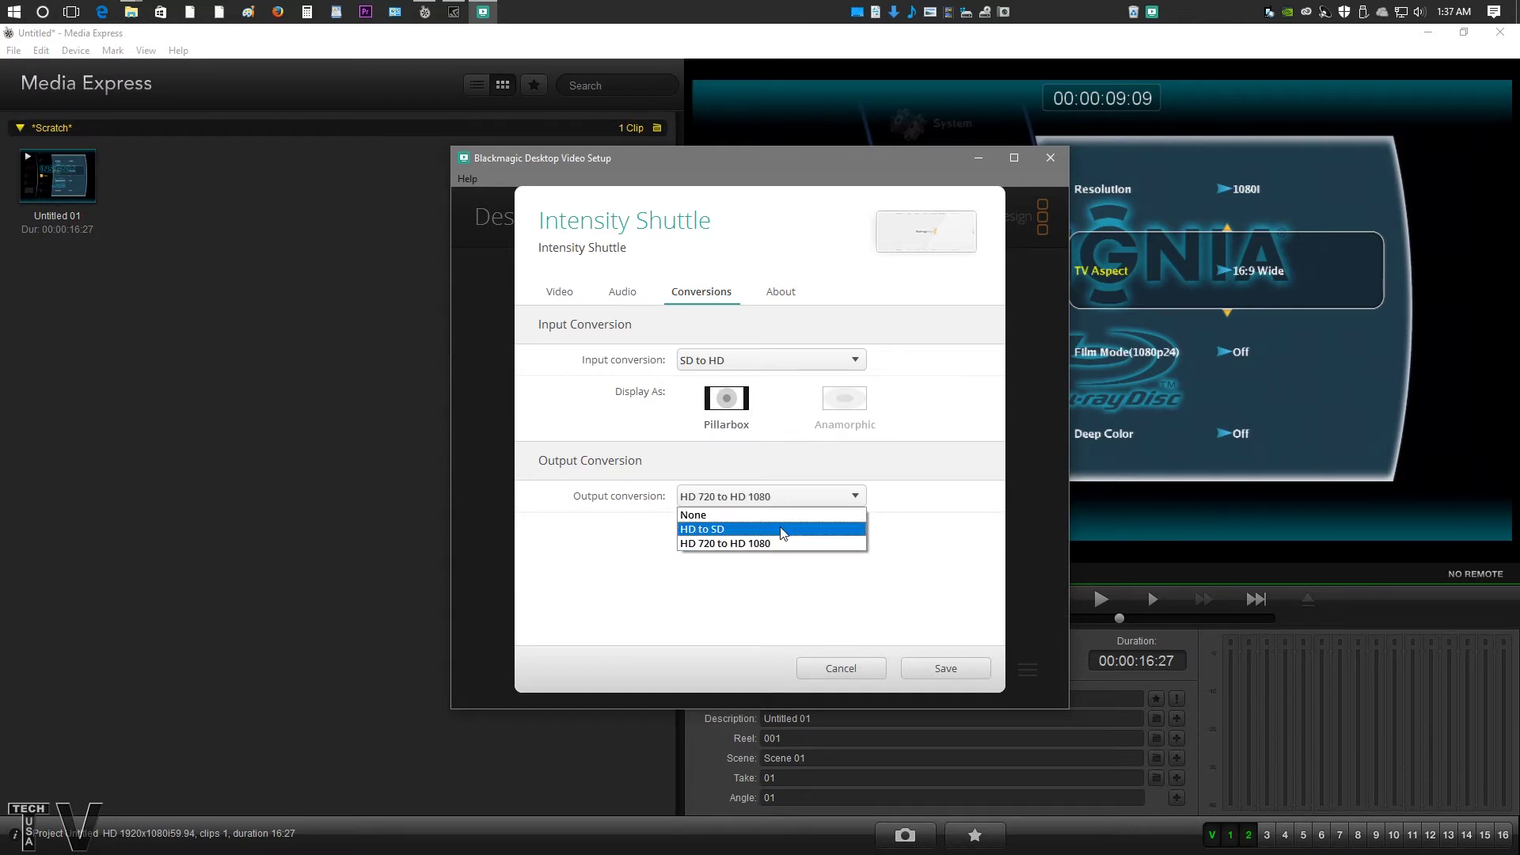
pyautogui.click(783, 527)
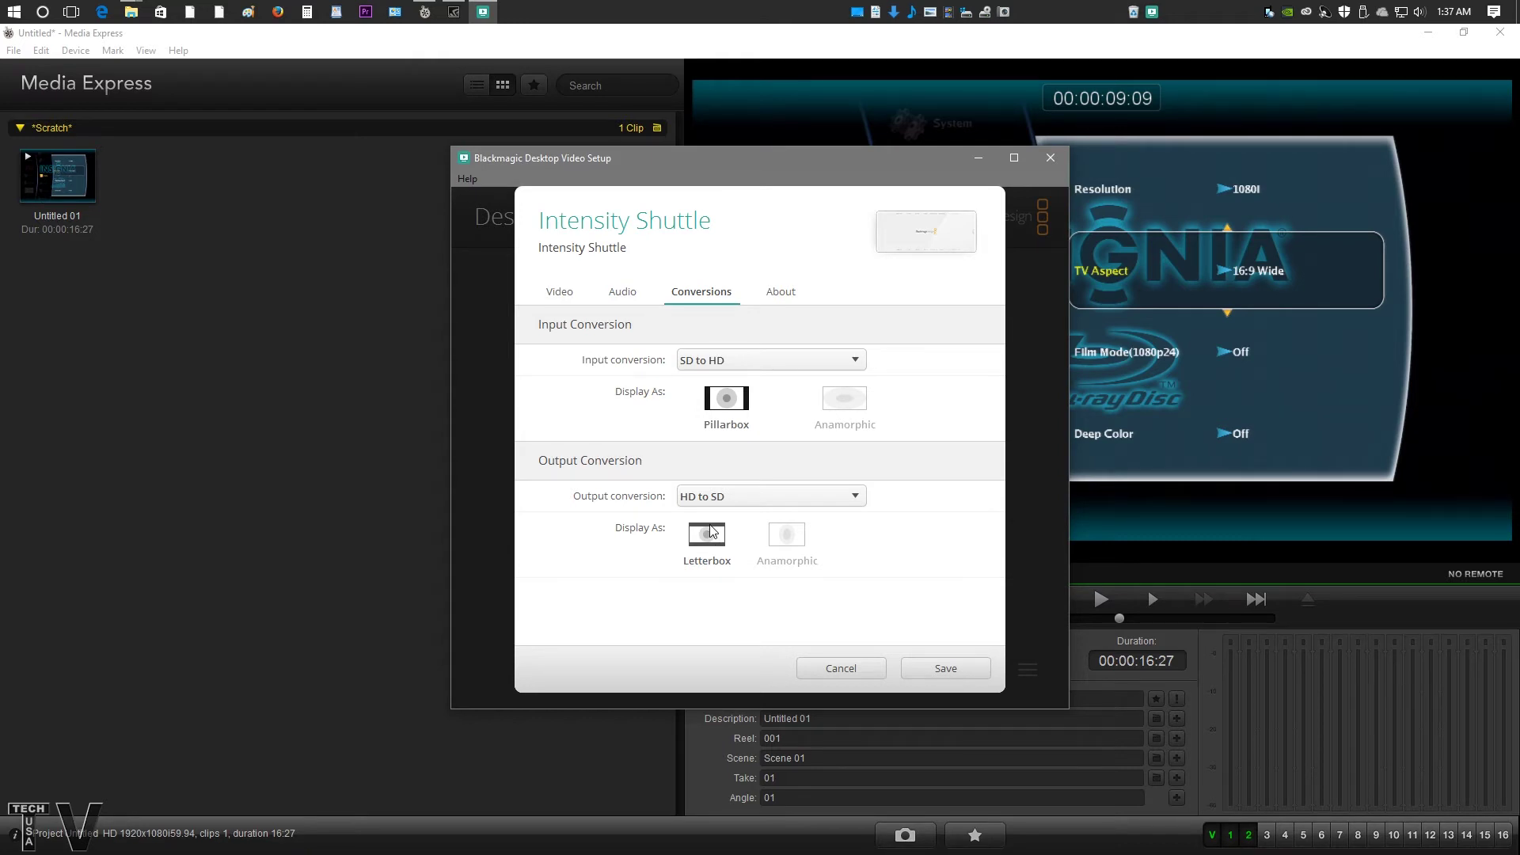
# Step: Reset both input and output conversions to None and view the audio settings
pyautogui.click(846, 362)
pyautogui.click(844, 379)
pyautogui.click(838, 434)
pyautogui.click(839, 444)
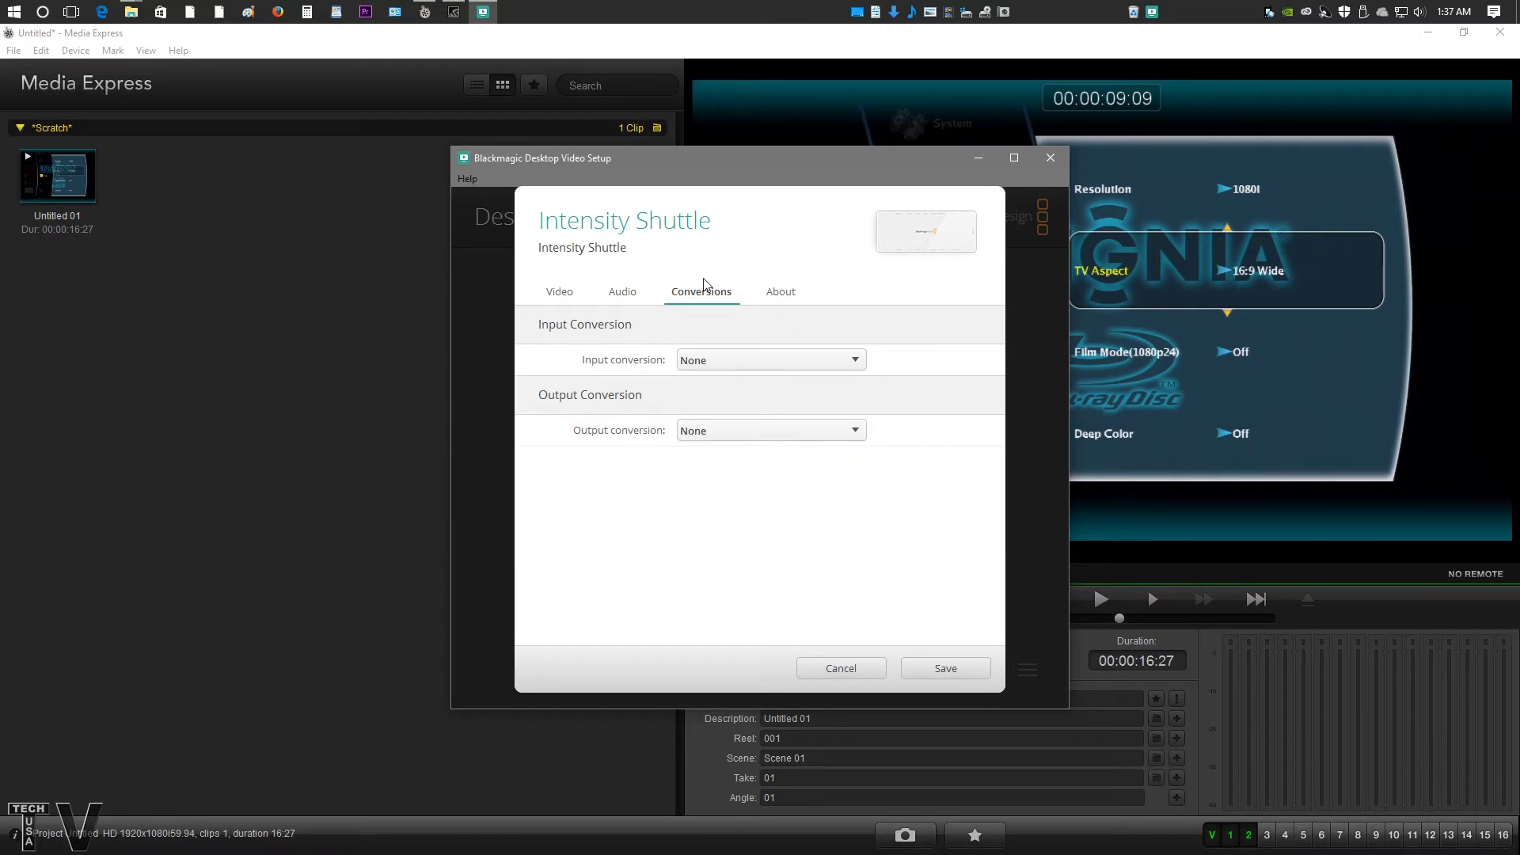
pyautogui.click(625, 298)
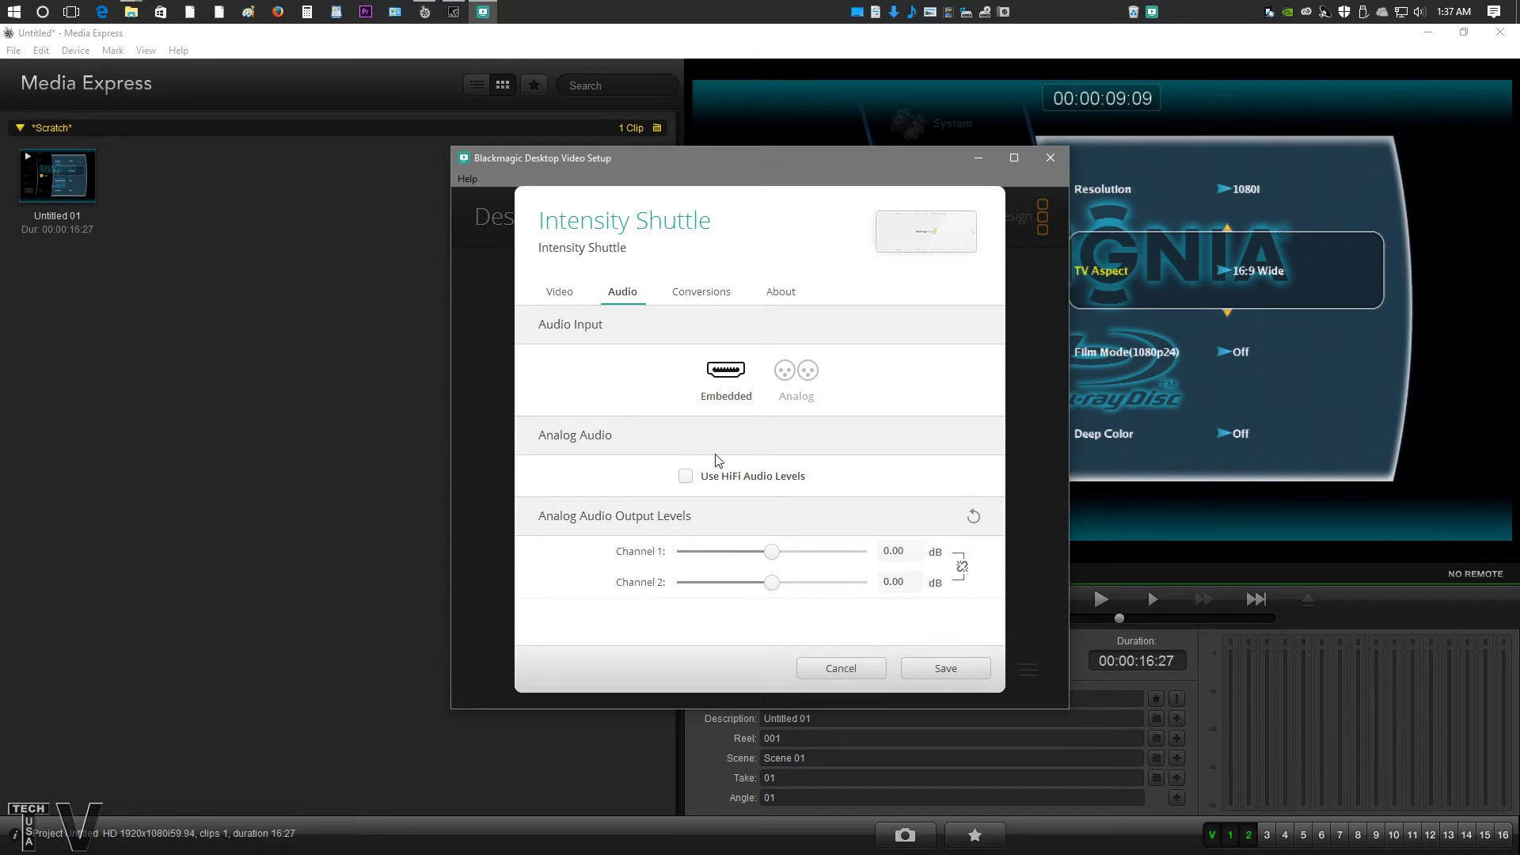
# Step: Switch the Intensity Shuttle video input back to Component and check Media Express's Device menu
pyautogui.click(559, 294)
pyautogui.click(714, 386)
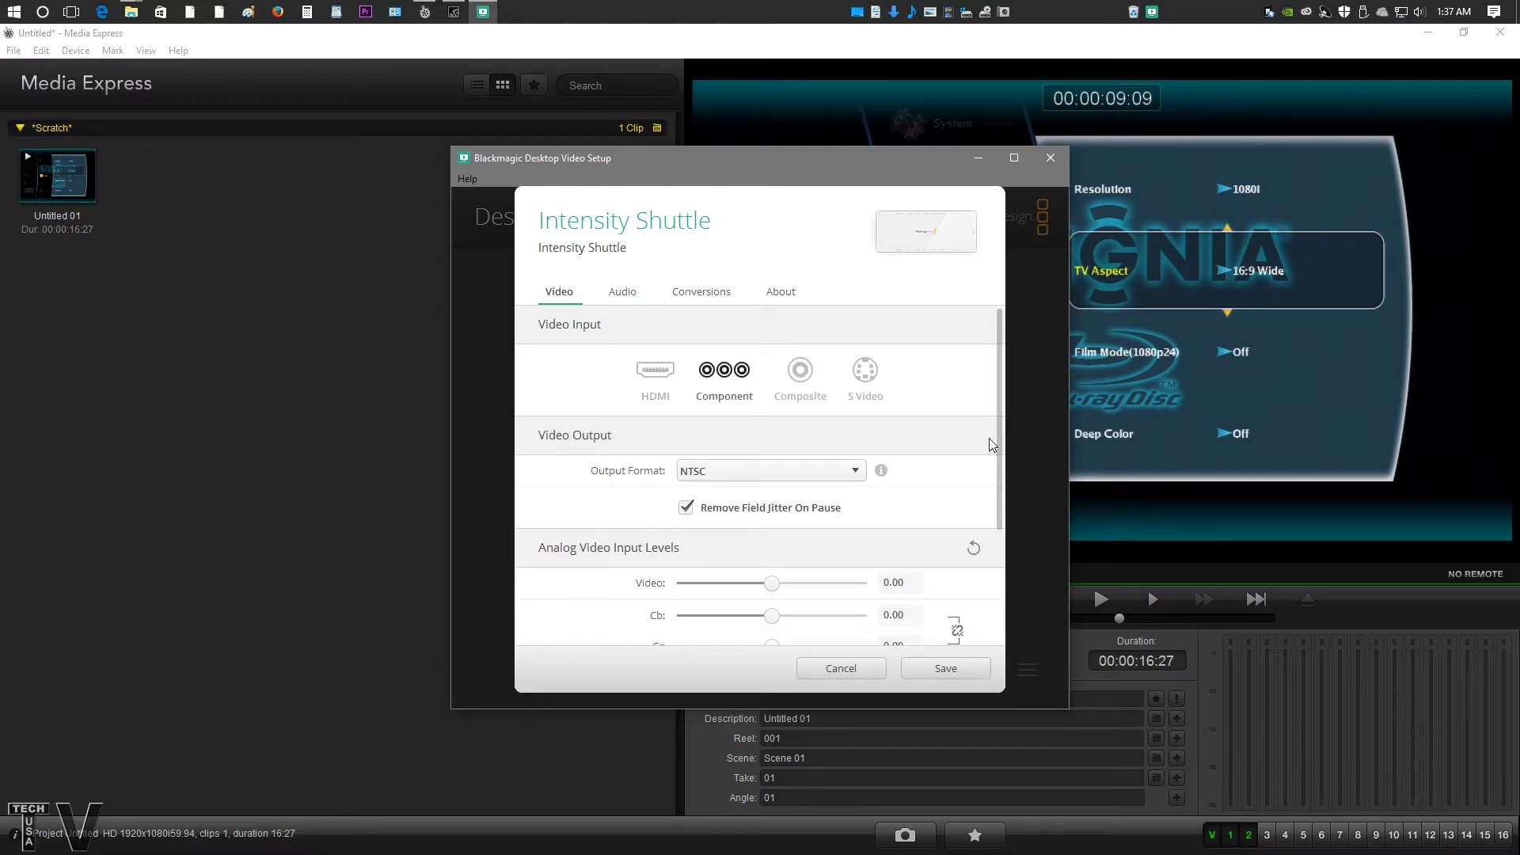
pyautogui.scroll(-3, 982, 588)
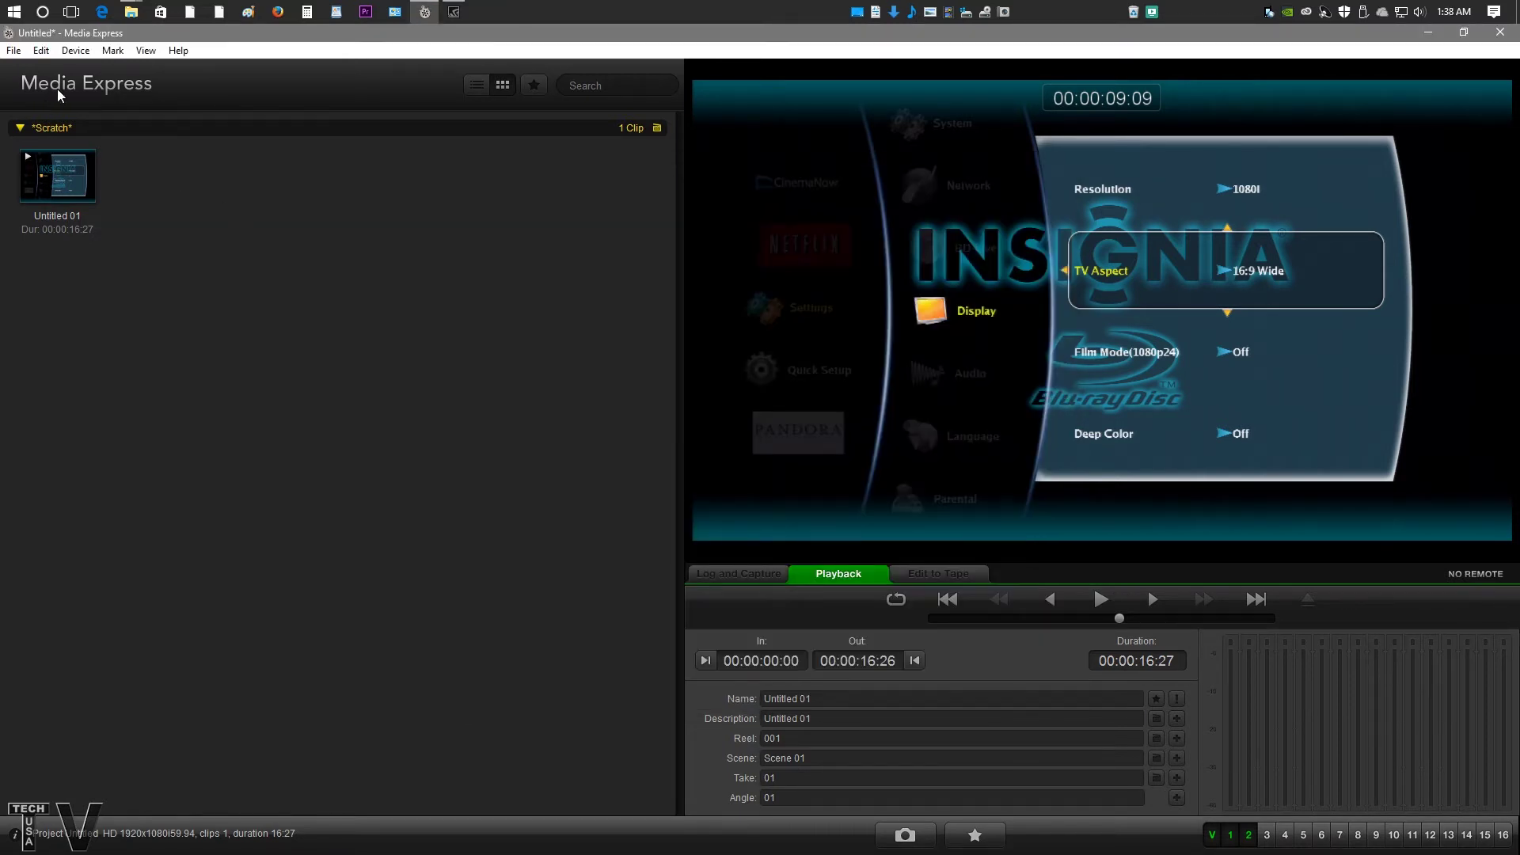
pyautogui.click(76, 50)
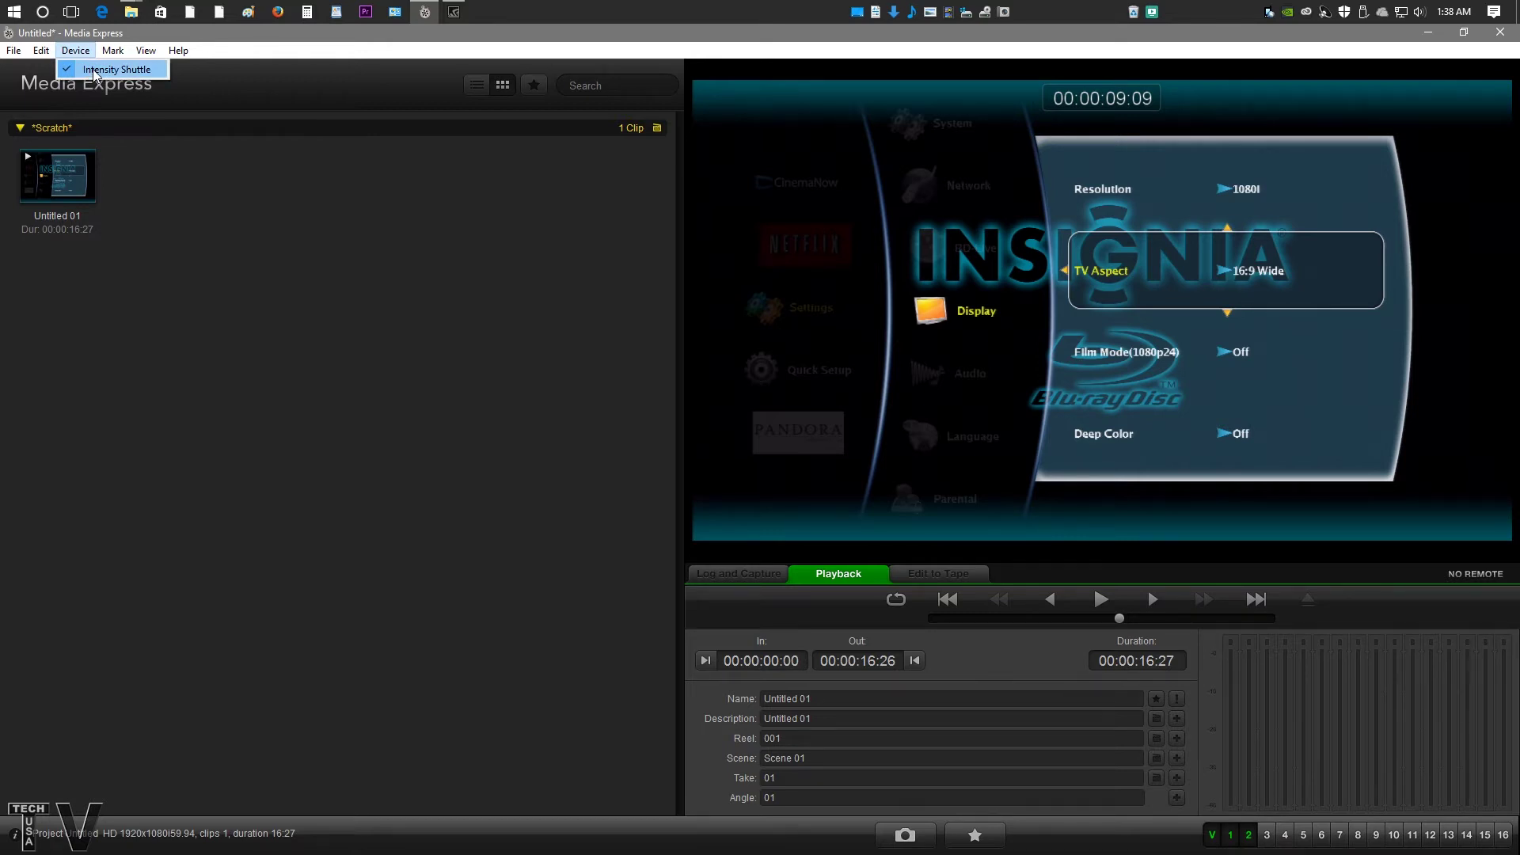
# Step: Review the Capture File Format and Project Video Format lists in Media Express preferences
pyautogui.moveTo(41, 51)
pyautogui.click(68, 165)
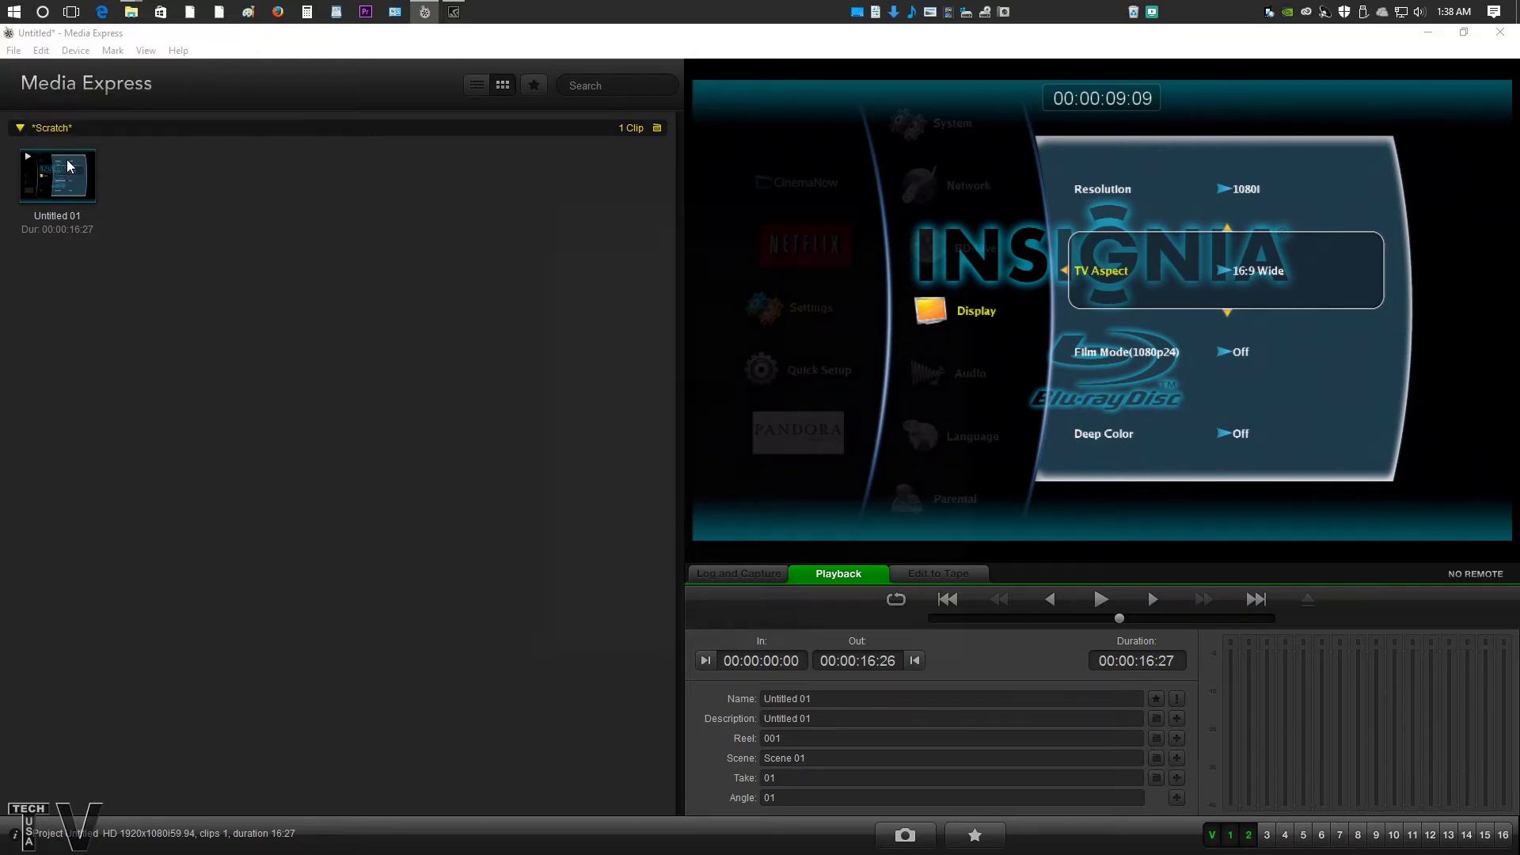
pyautogui.click(762, 274)
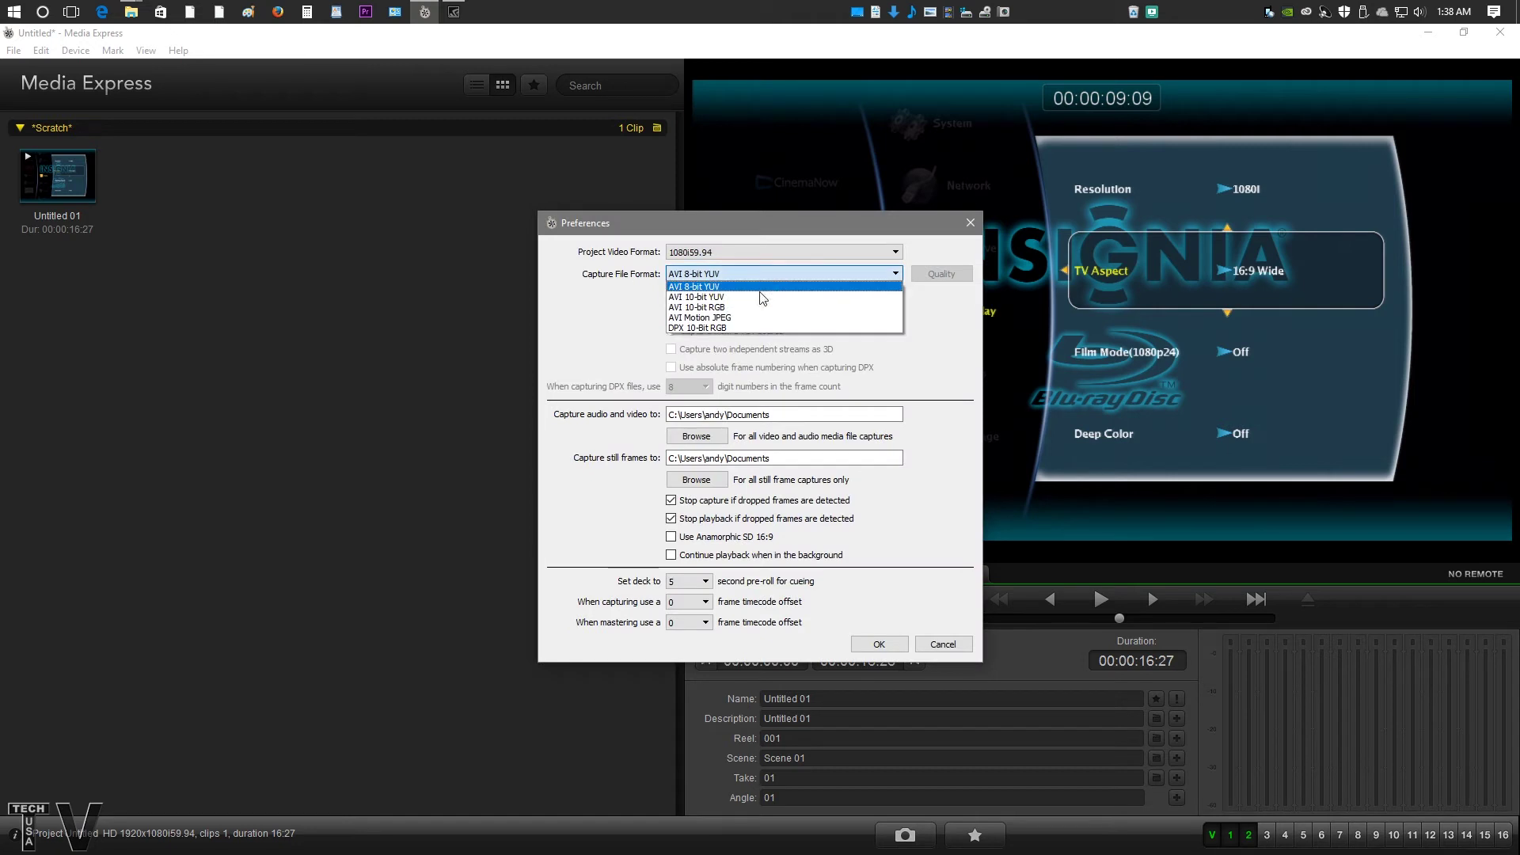
pyautogui.click(748, 255)
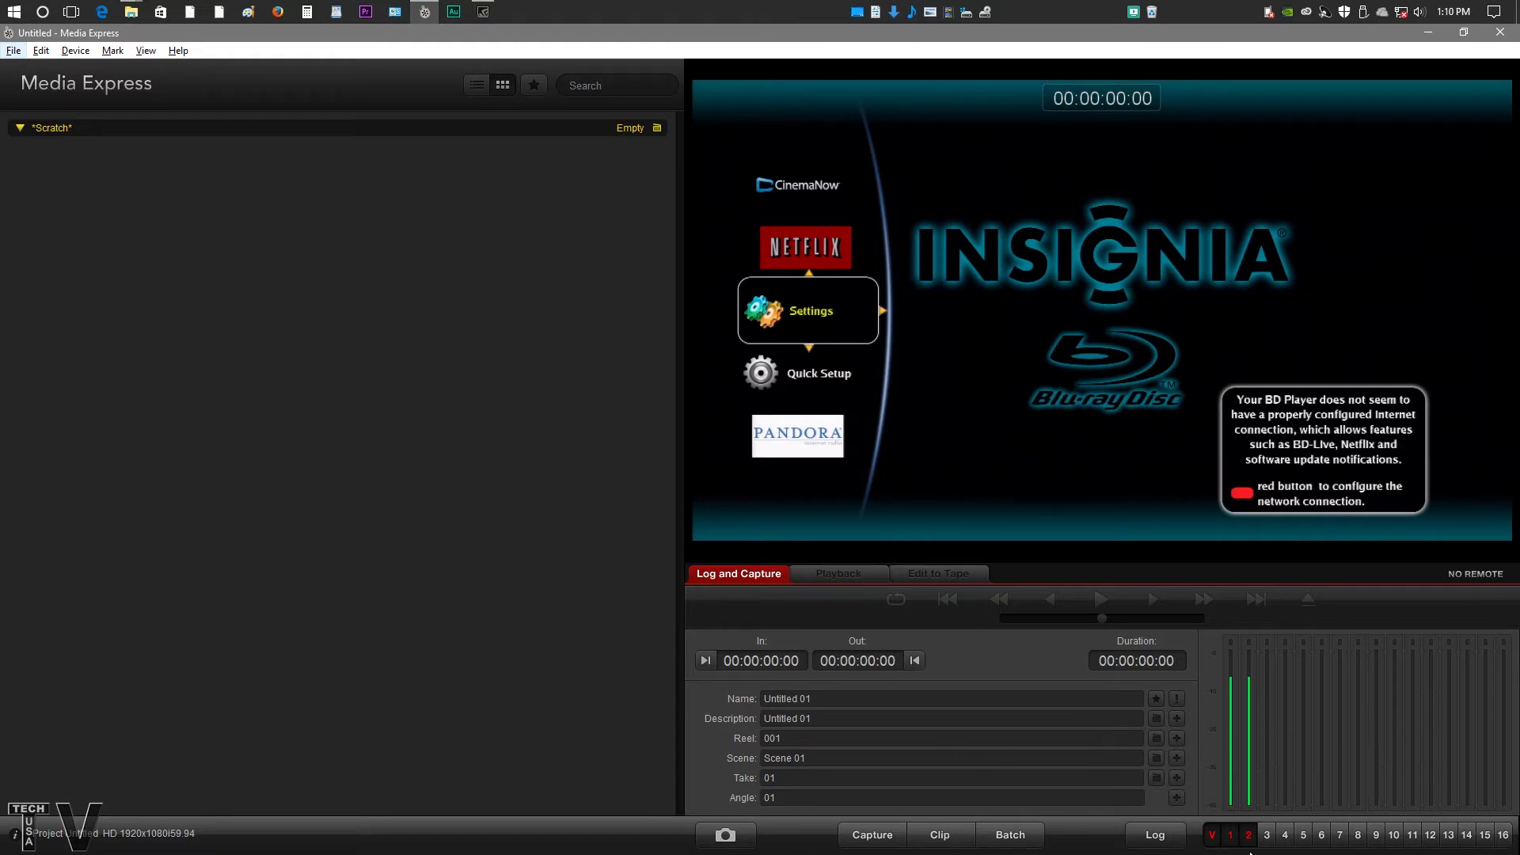
# Step: Toggle audio channels 2 and 1 off, then back on so both remain enabled
pyautogui.click(1250, 835)
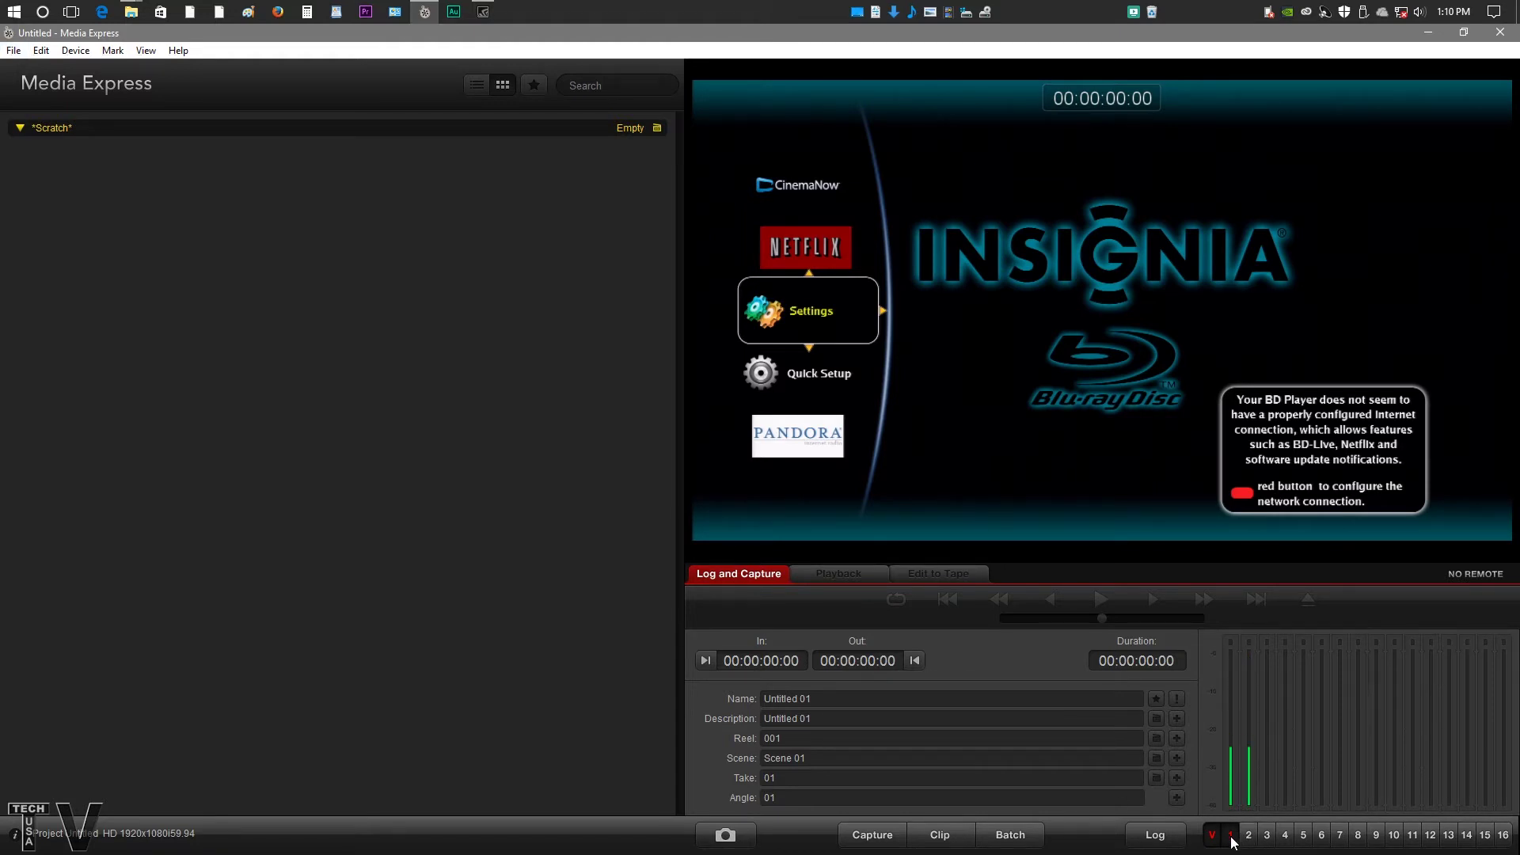
pyautogui.click(1232, 840)
pyautogui.click(1232, 838)
pyautogui.click(1250, 836)
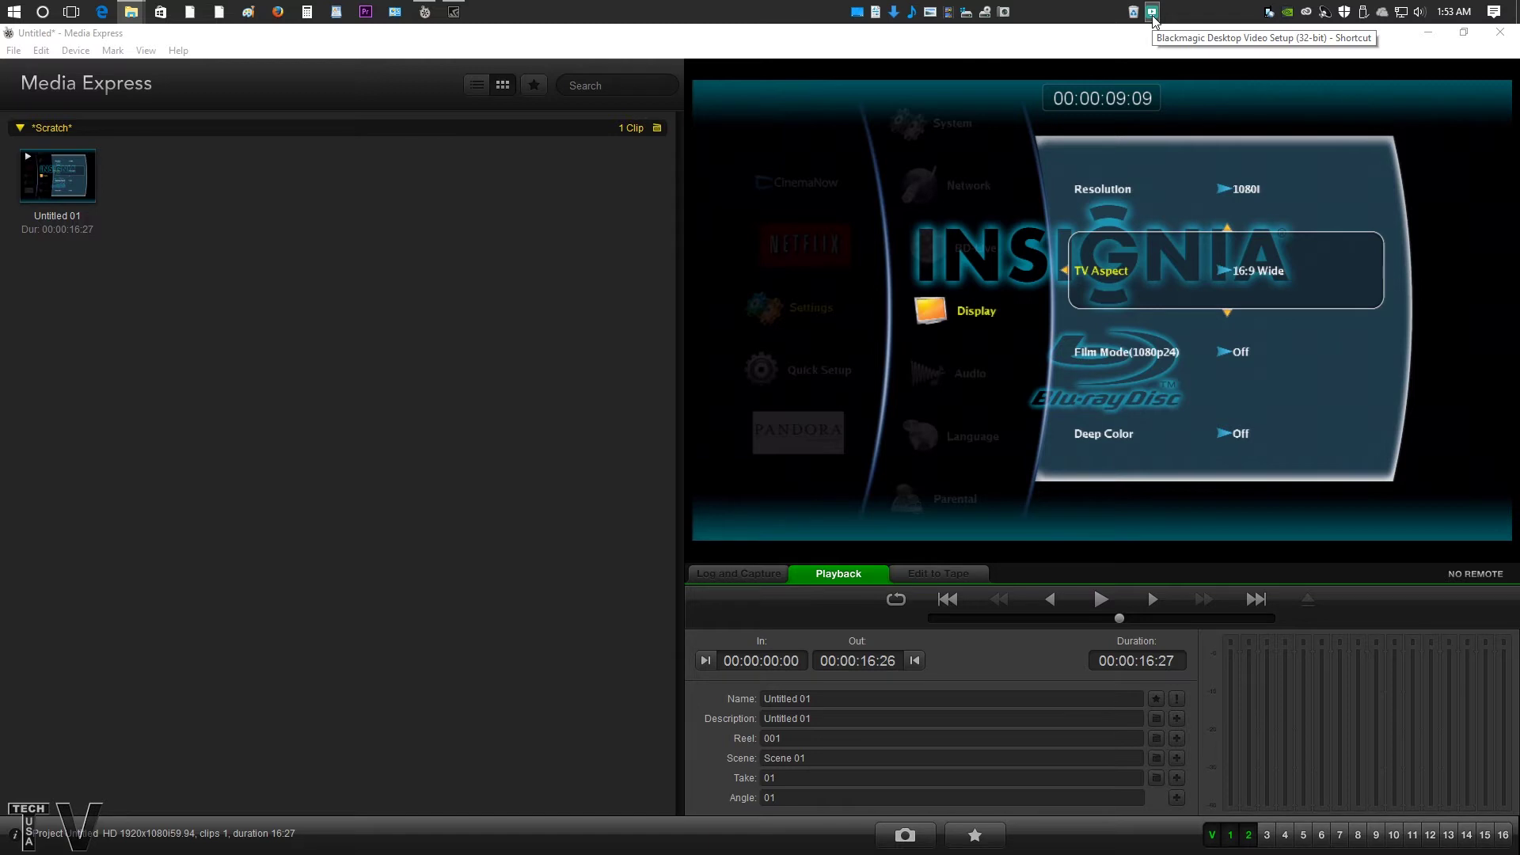
# Step: Launch Blackmagic Desktop Video Setup from All Control Panel Items in Control Panel
pyautogui.click(400, 15)
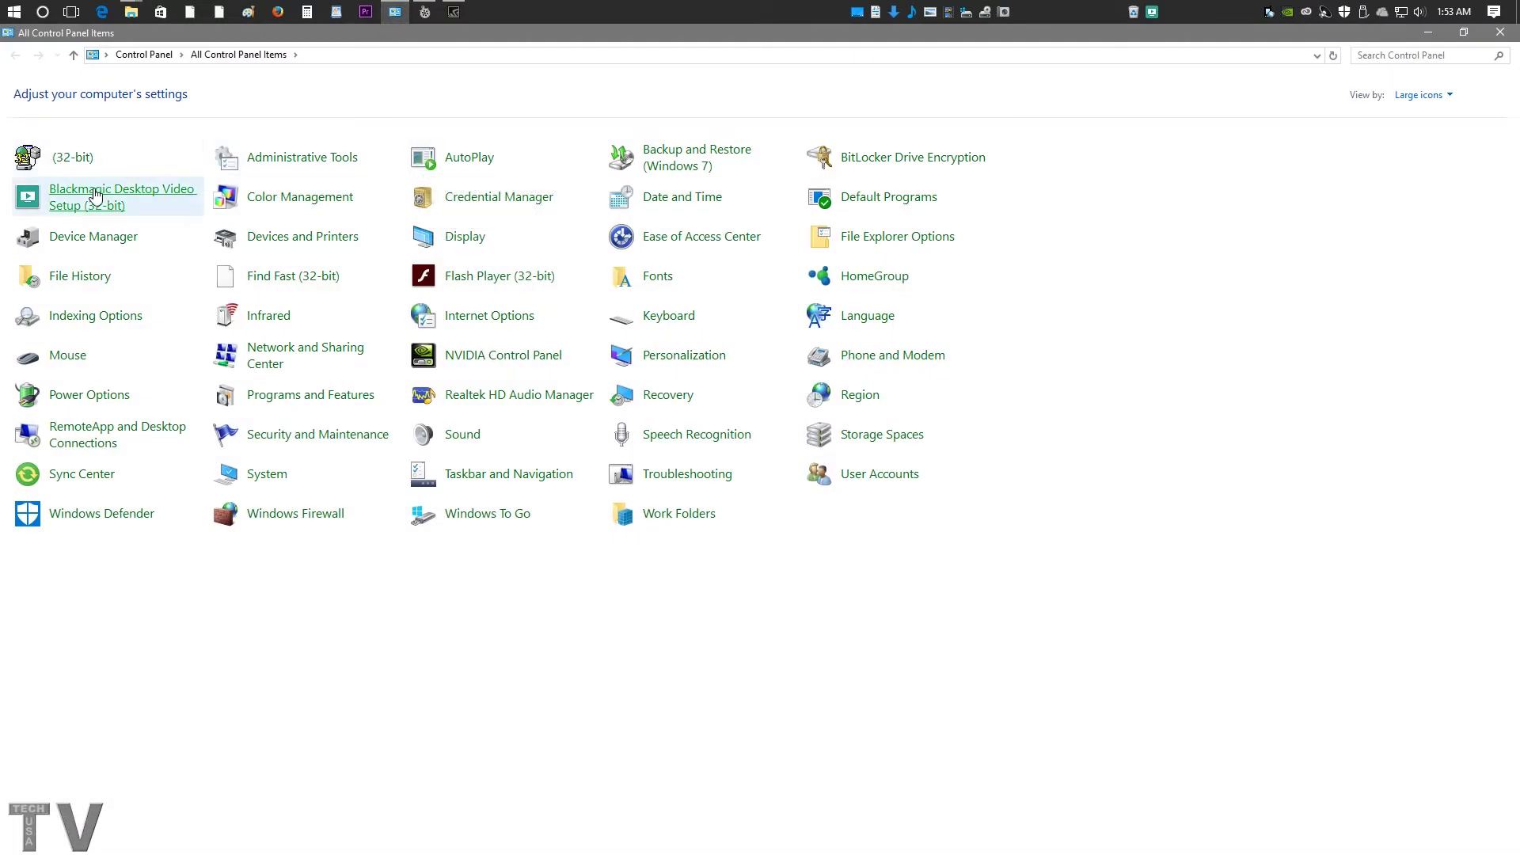
pyautogui.click(96, 207)
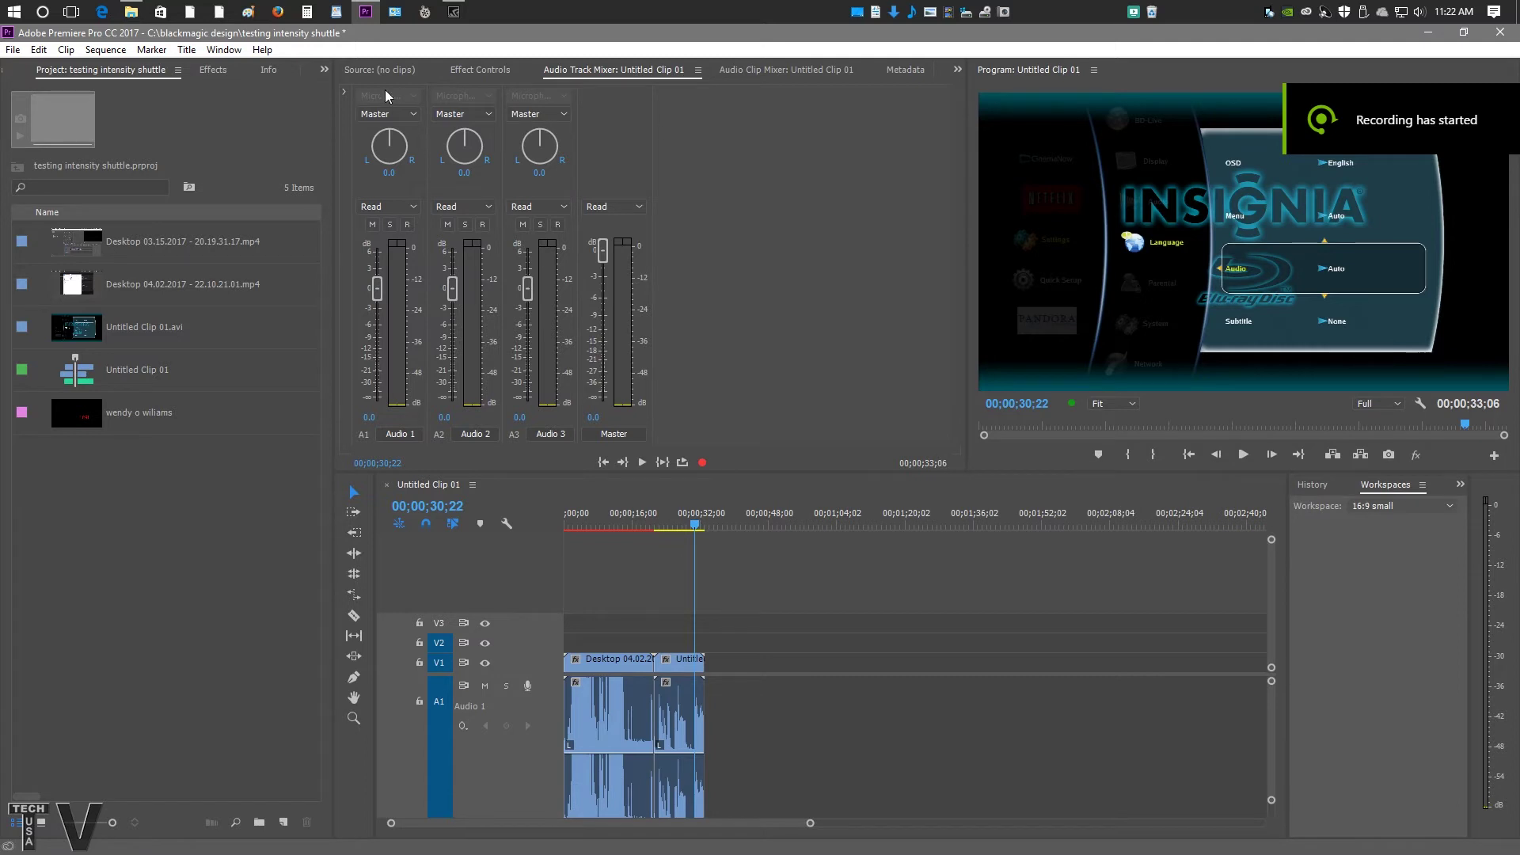
# Step: Open the Capture panel from Premiere's Window menu to preview the Blu-ray feed
pyautogui.click(13, 50)
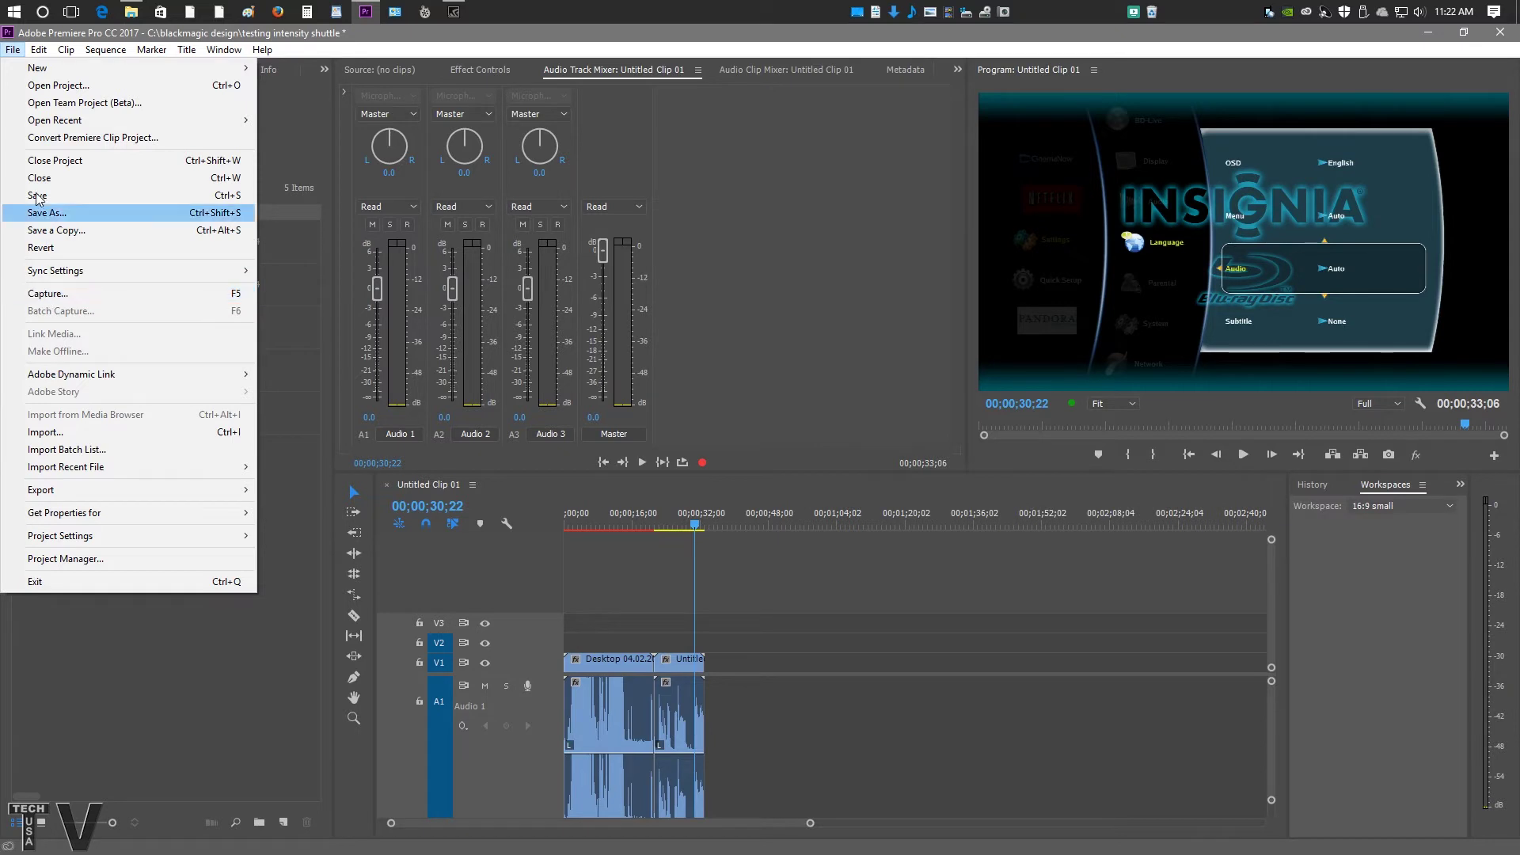
pyautogui.click(12, 50)
pyautogui.click(225, 50)
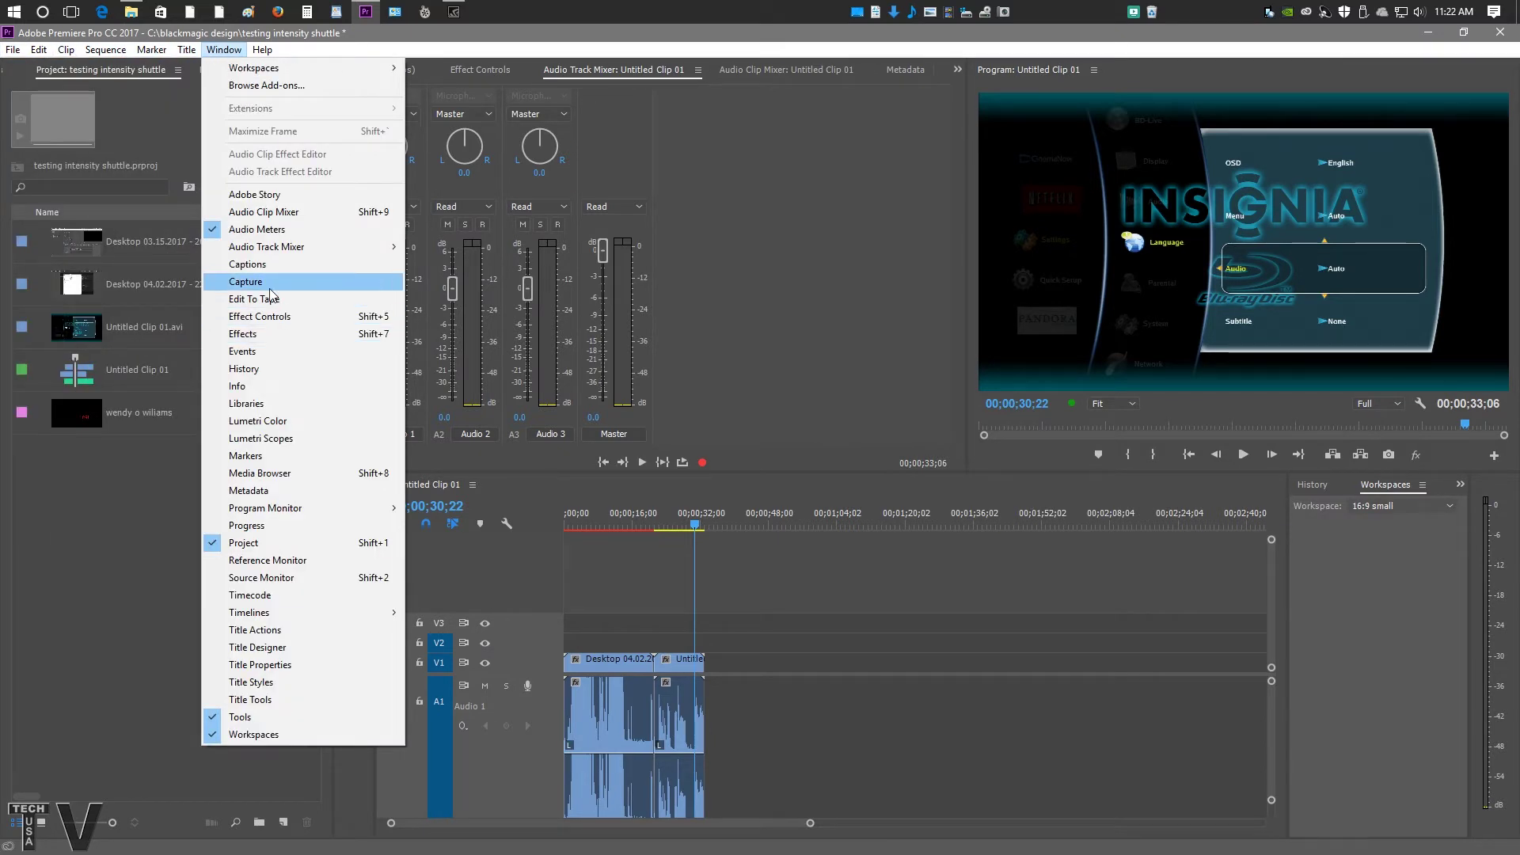
pyautogui.click(246, 282)
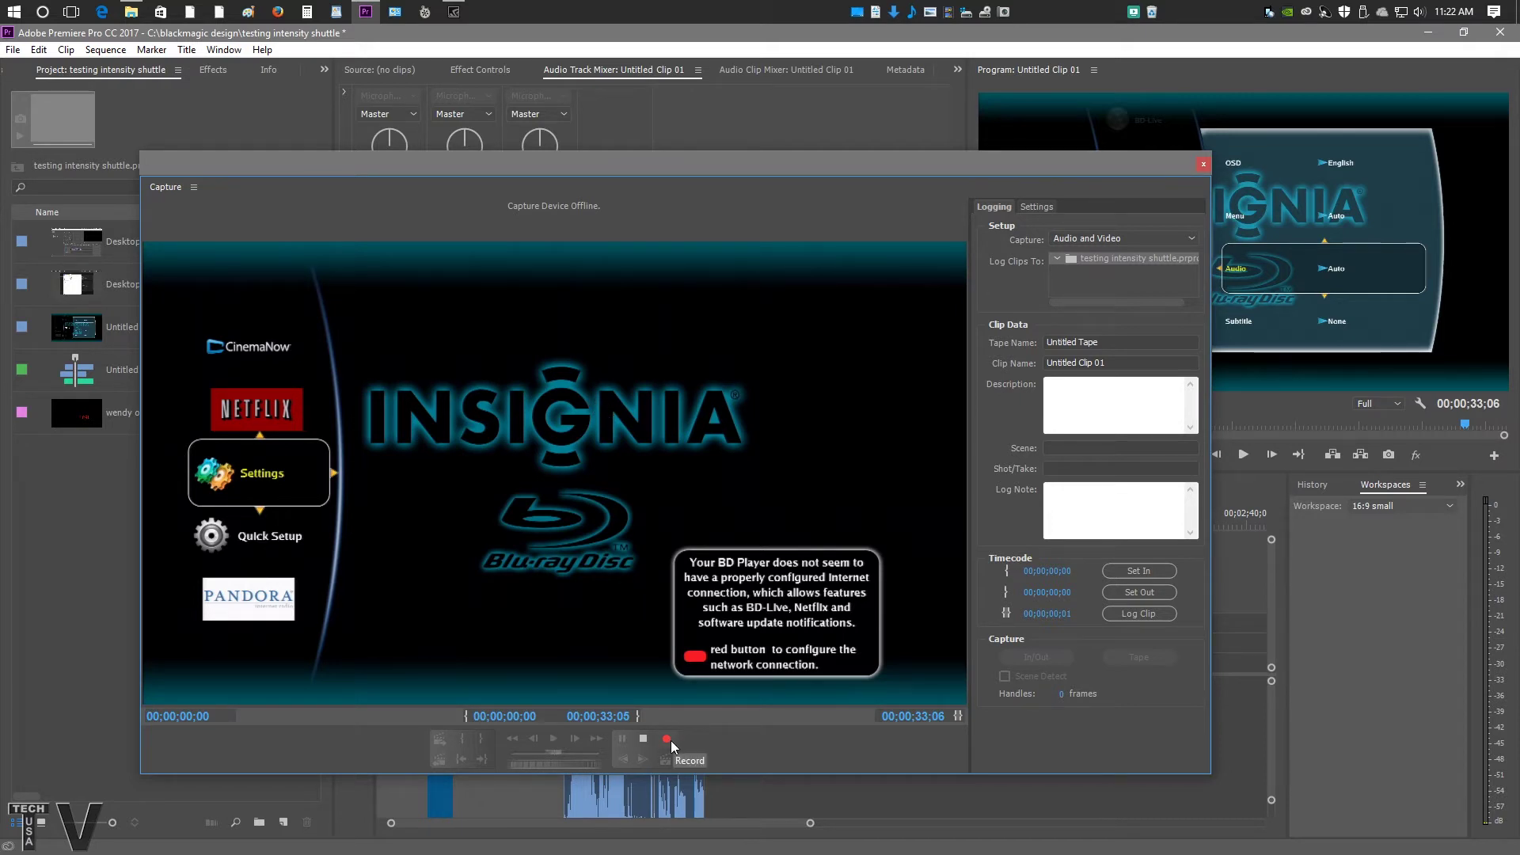
# Step: Record about 16 seconds of the Blu-ray settings menu, then stop the capture
pyautogui.click(667, 740)
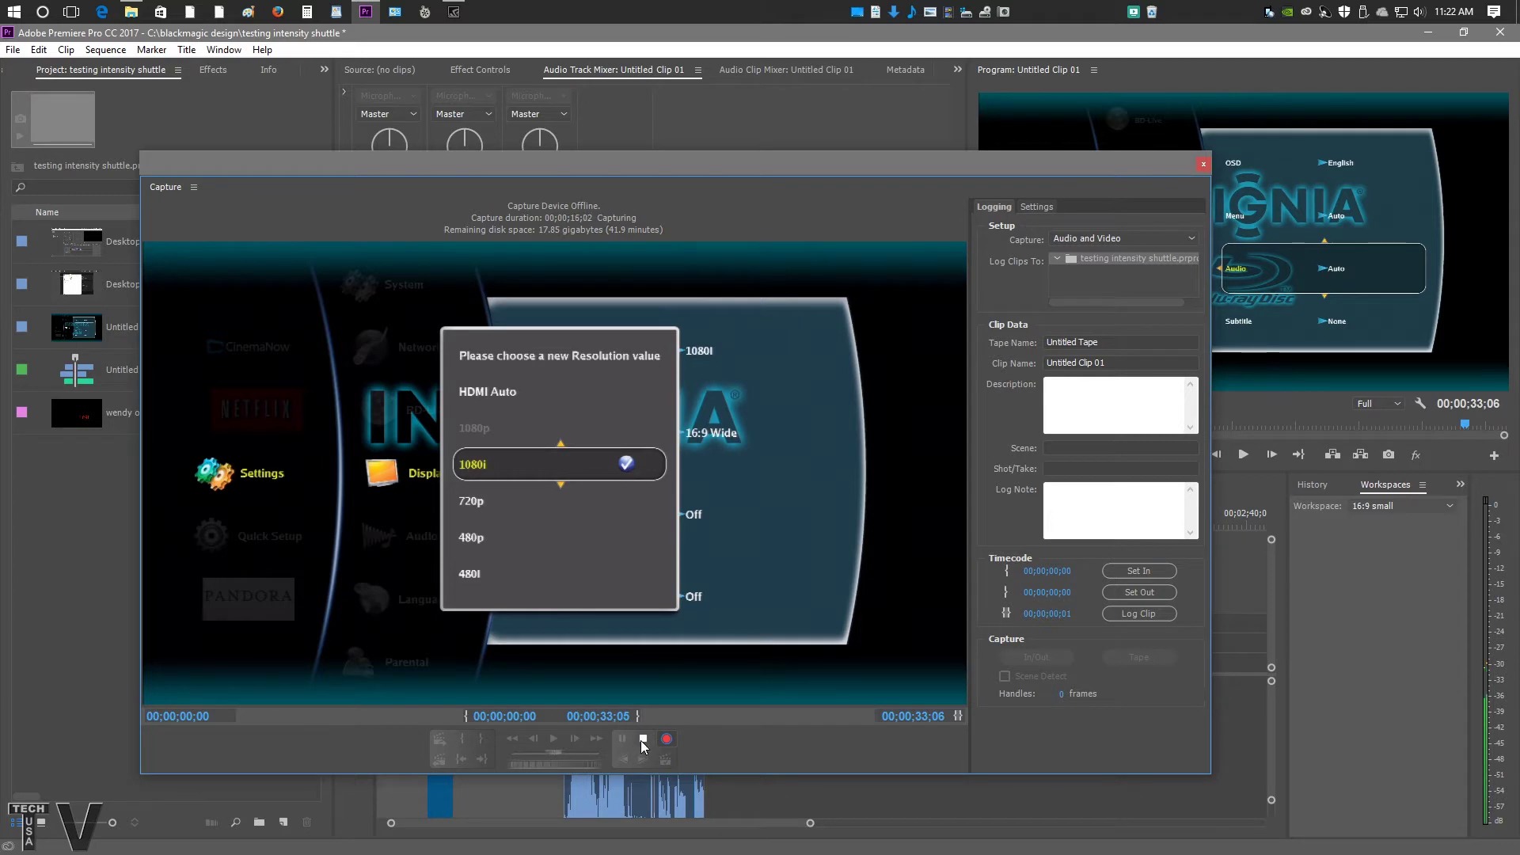
pyautogui.click(643, 739)
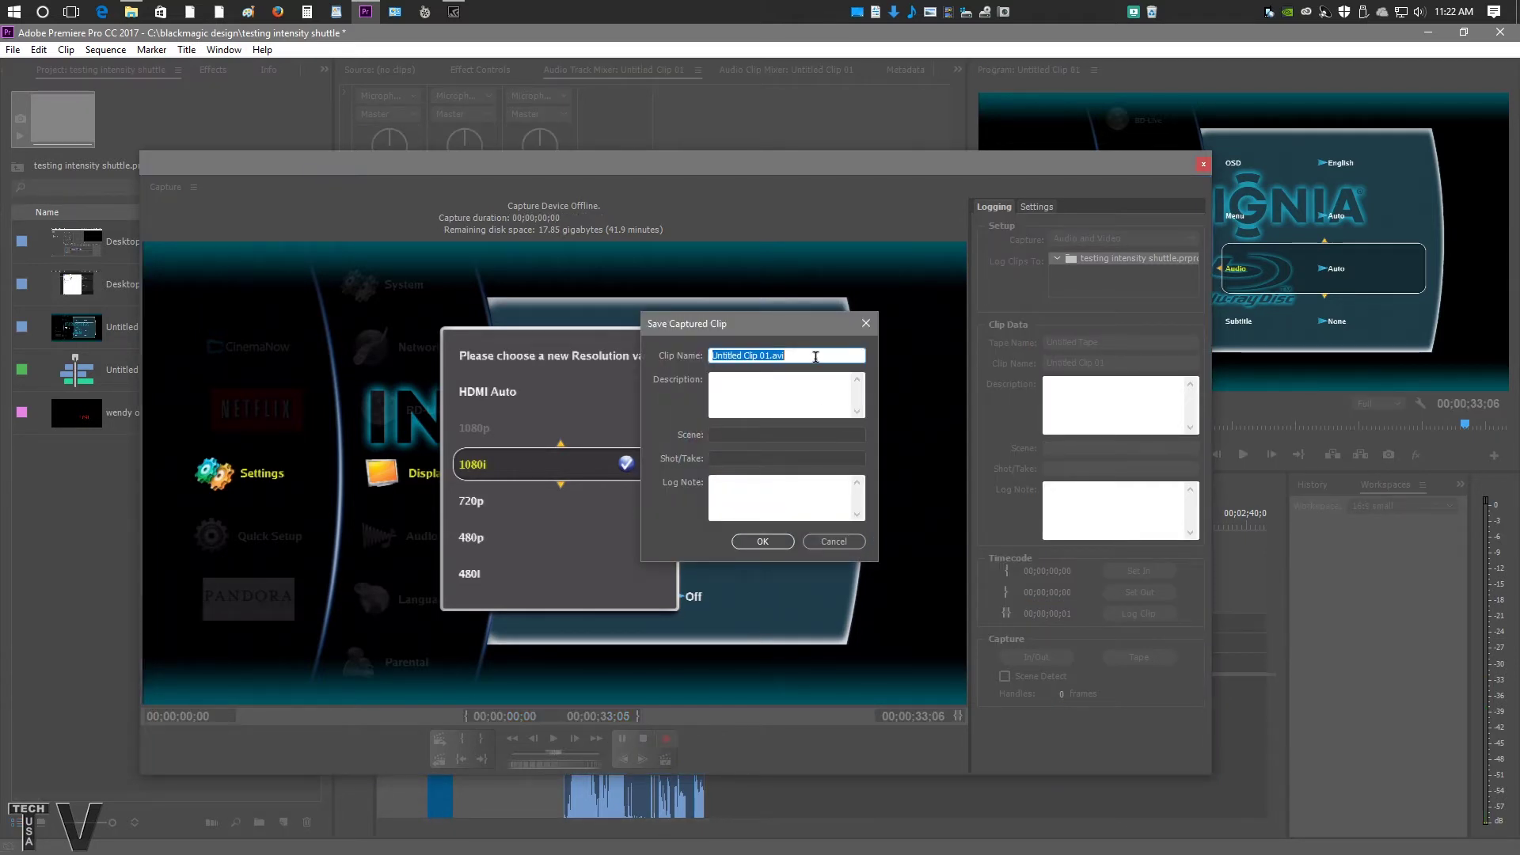
# Step: Save the captured clip with the name testing
pyautogui.write('test')
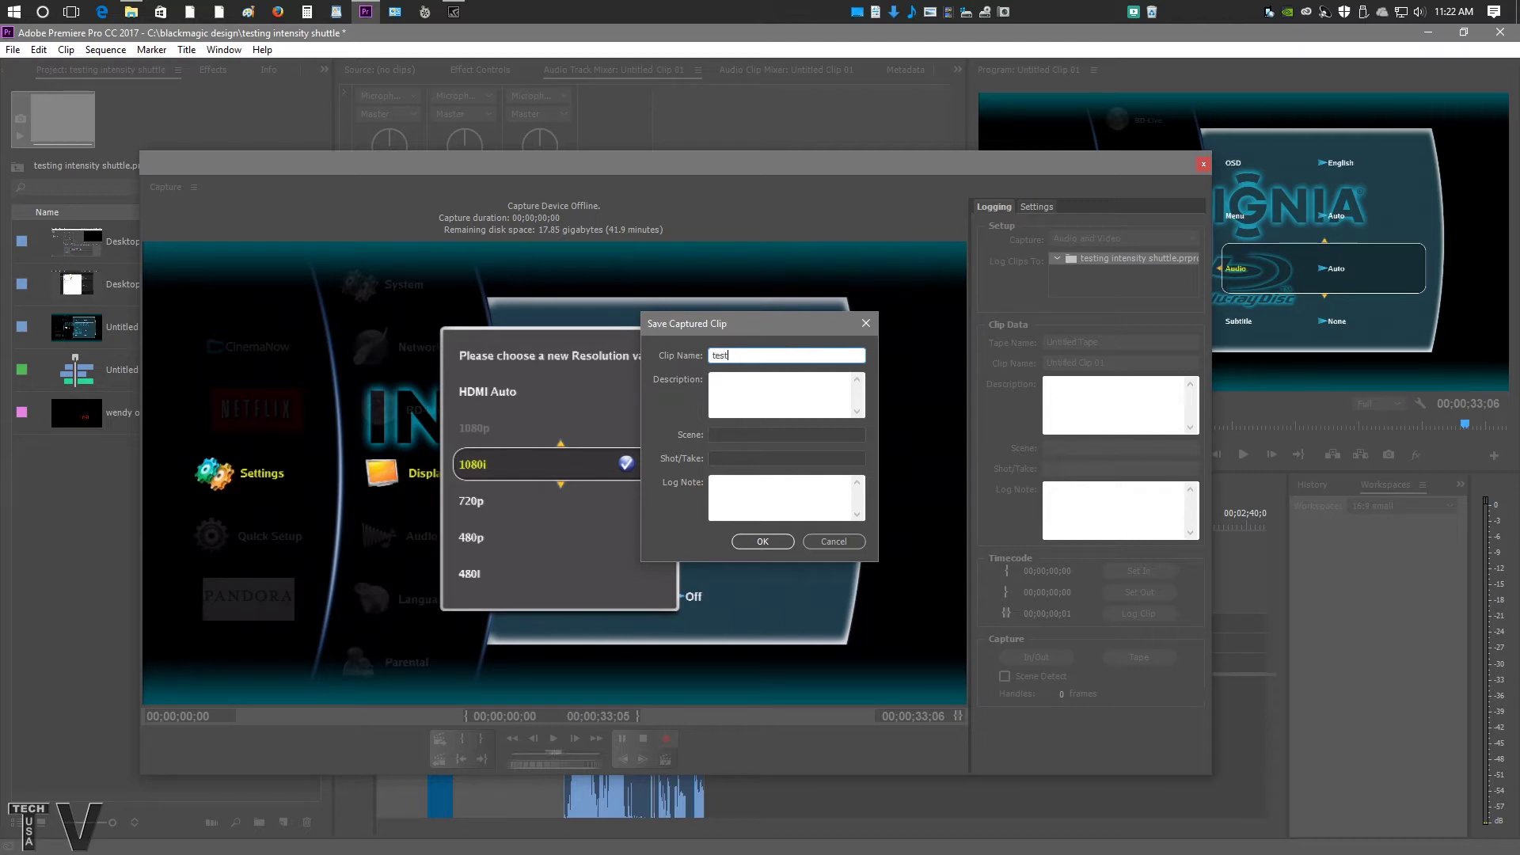
pyautogui.write('ing')
pyautogui.click(763, 543)
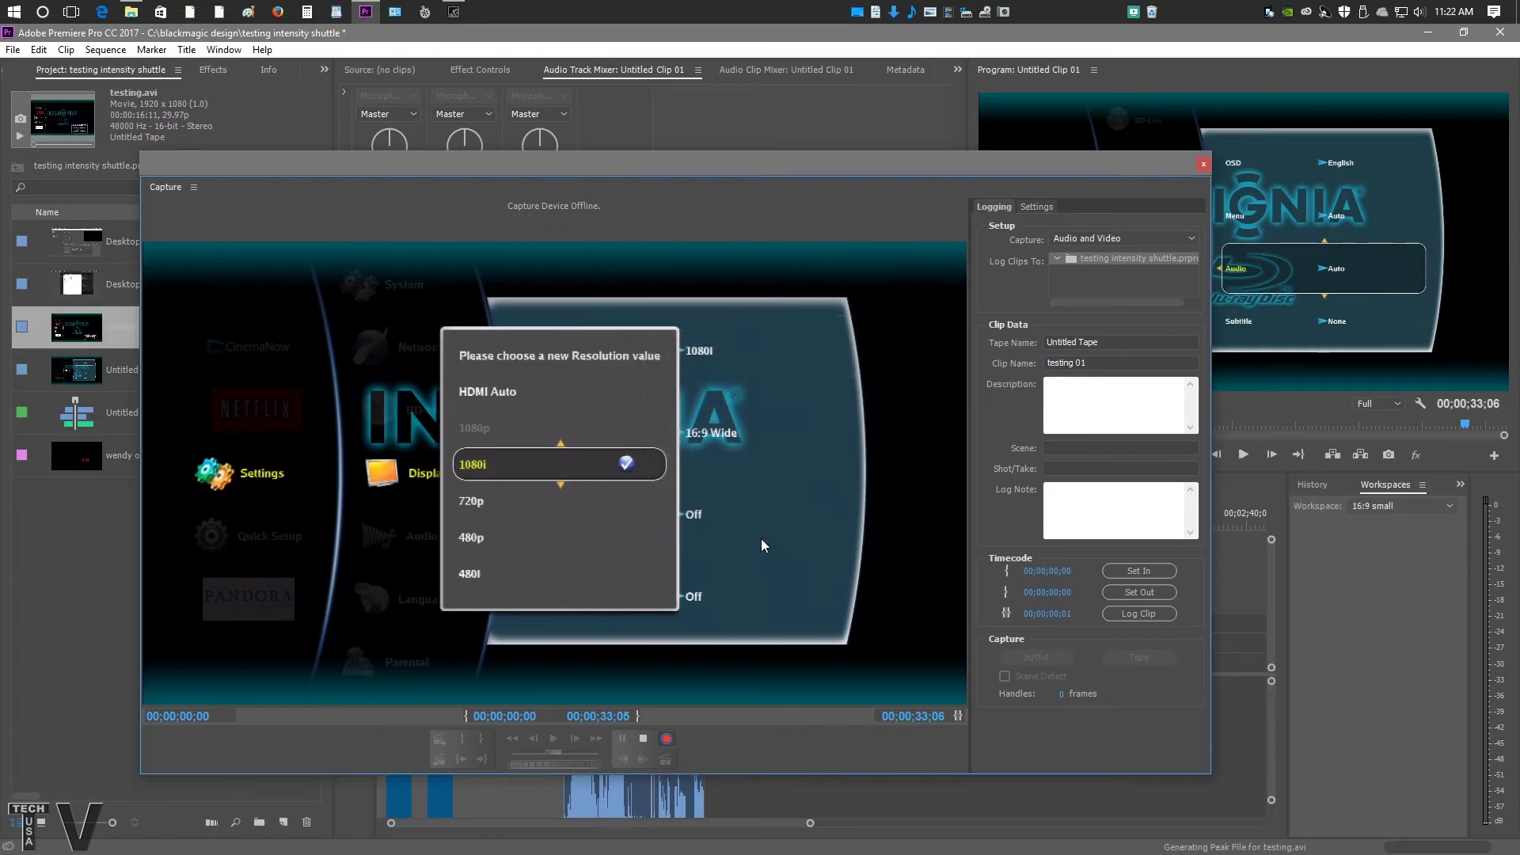
# Step: Close the Capture window, put testing.avi after Untitled on V1/A1, and play it back
pyautogui.click(1204, 166)
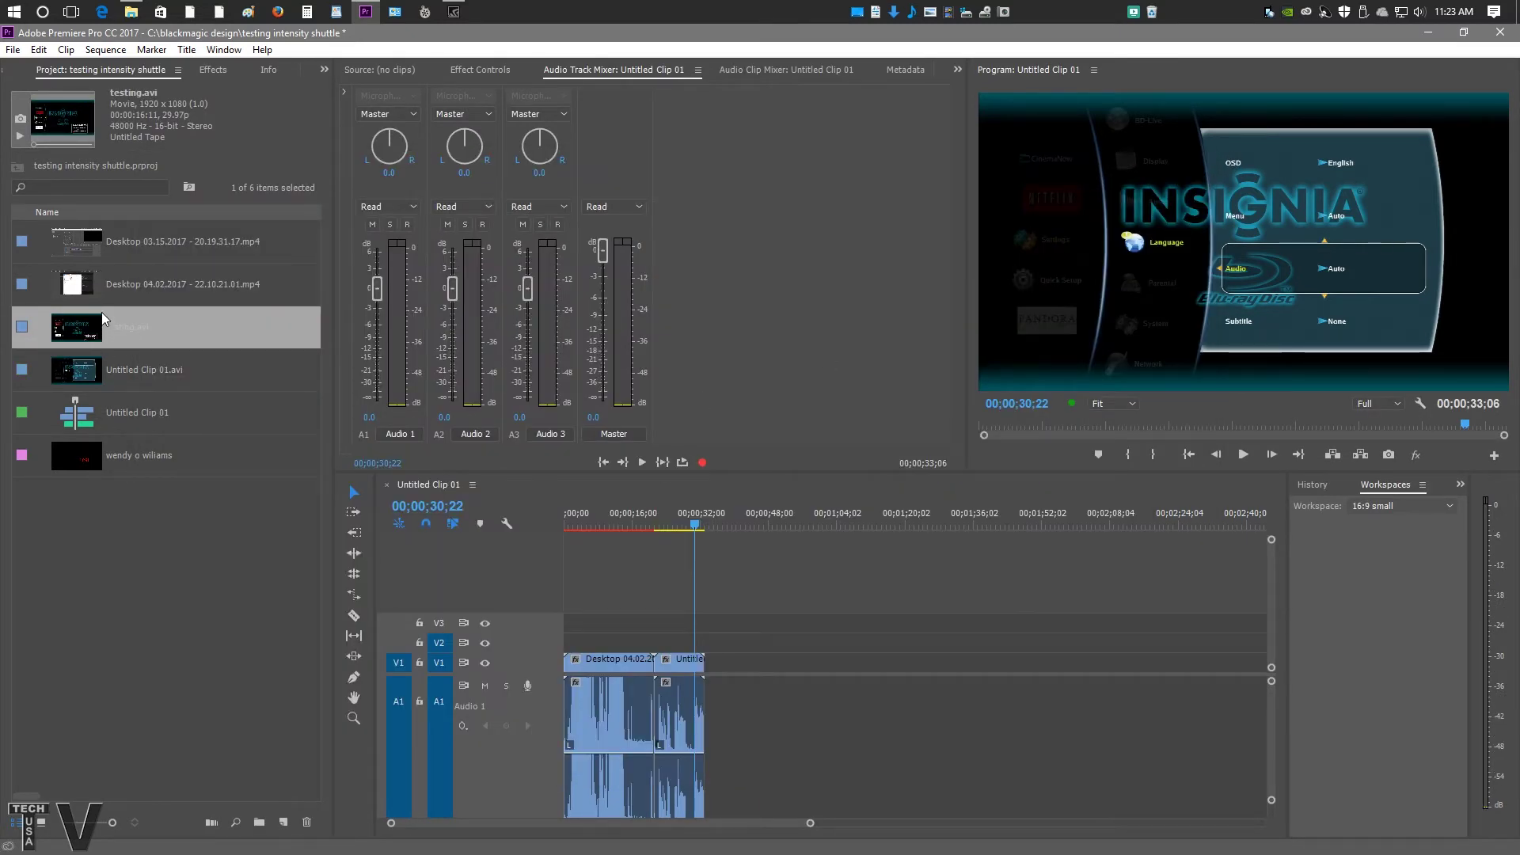
pyautogui.moveTo(102, 321); pyautogui.dragTo(707, 692)
pyautogui.press('space')
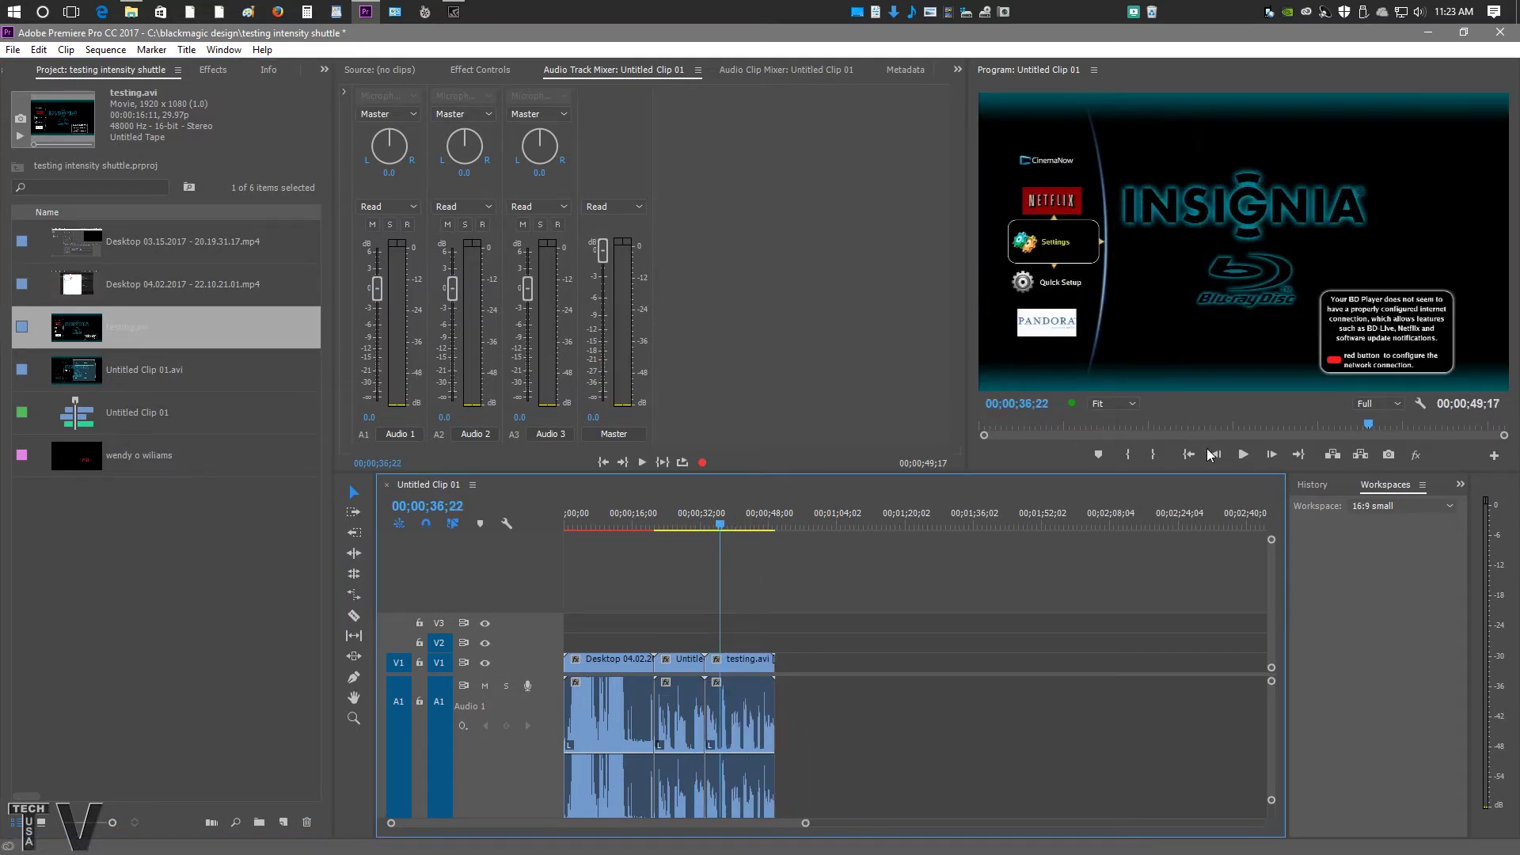
pyautogui.click(1243, 455)
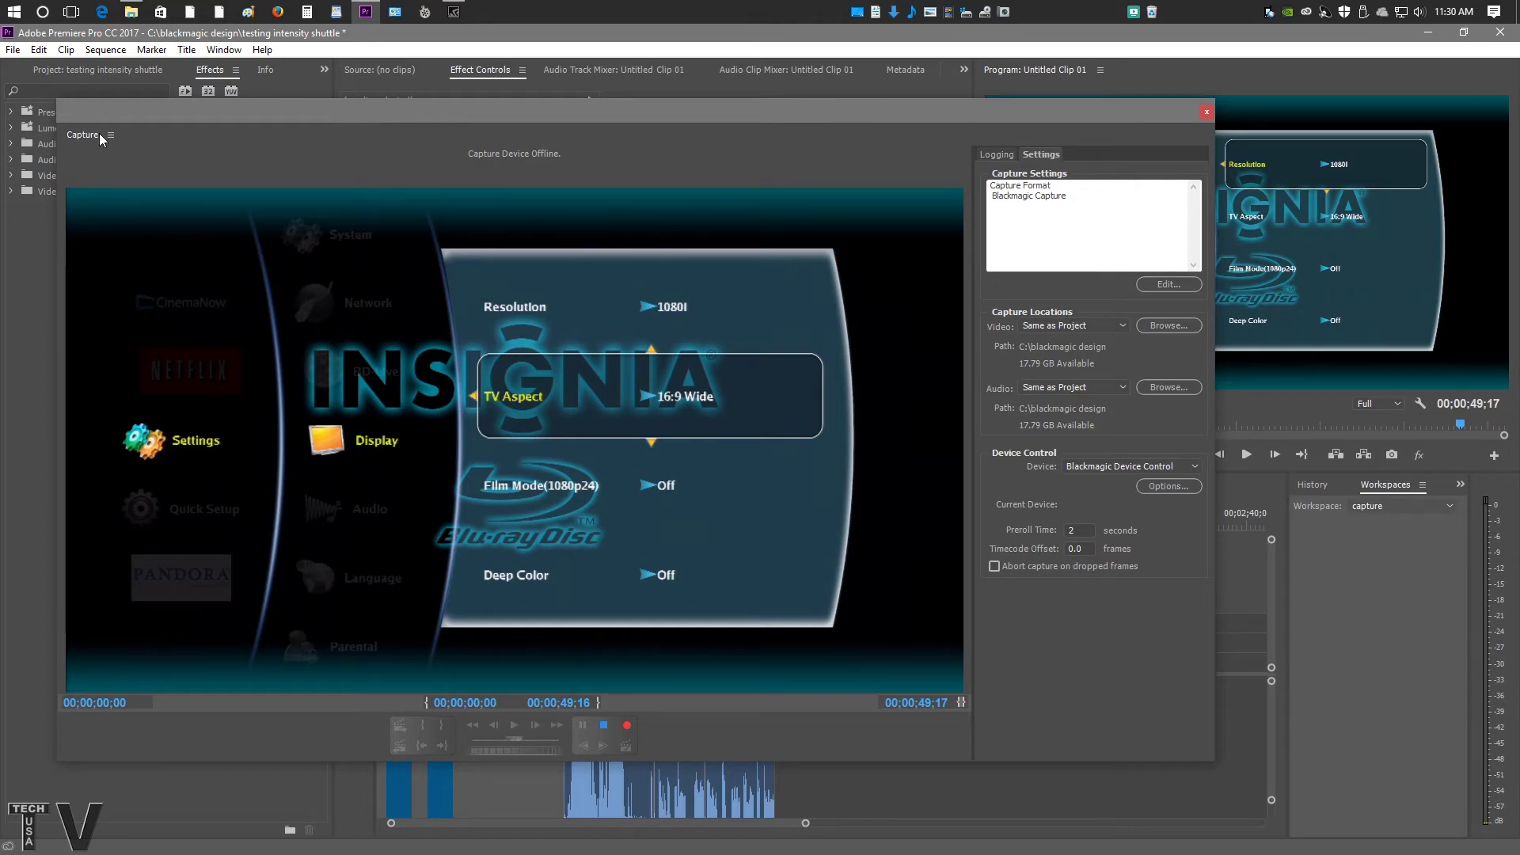
# Step: Dock the Capture panel beside the Program monitor and maximize it with the grave key
pyautogui.moveTo(101, 139); pyautogui.dragTo(1148, 213)
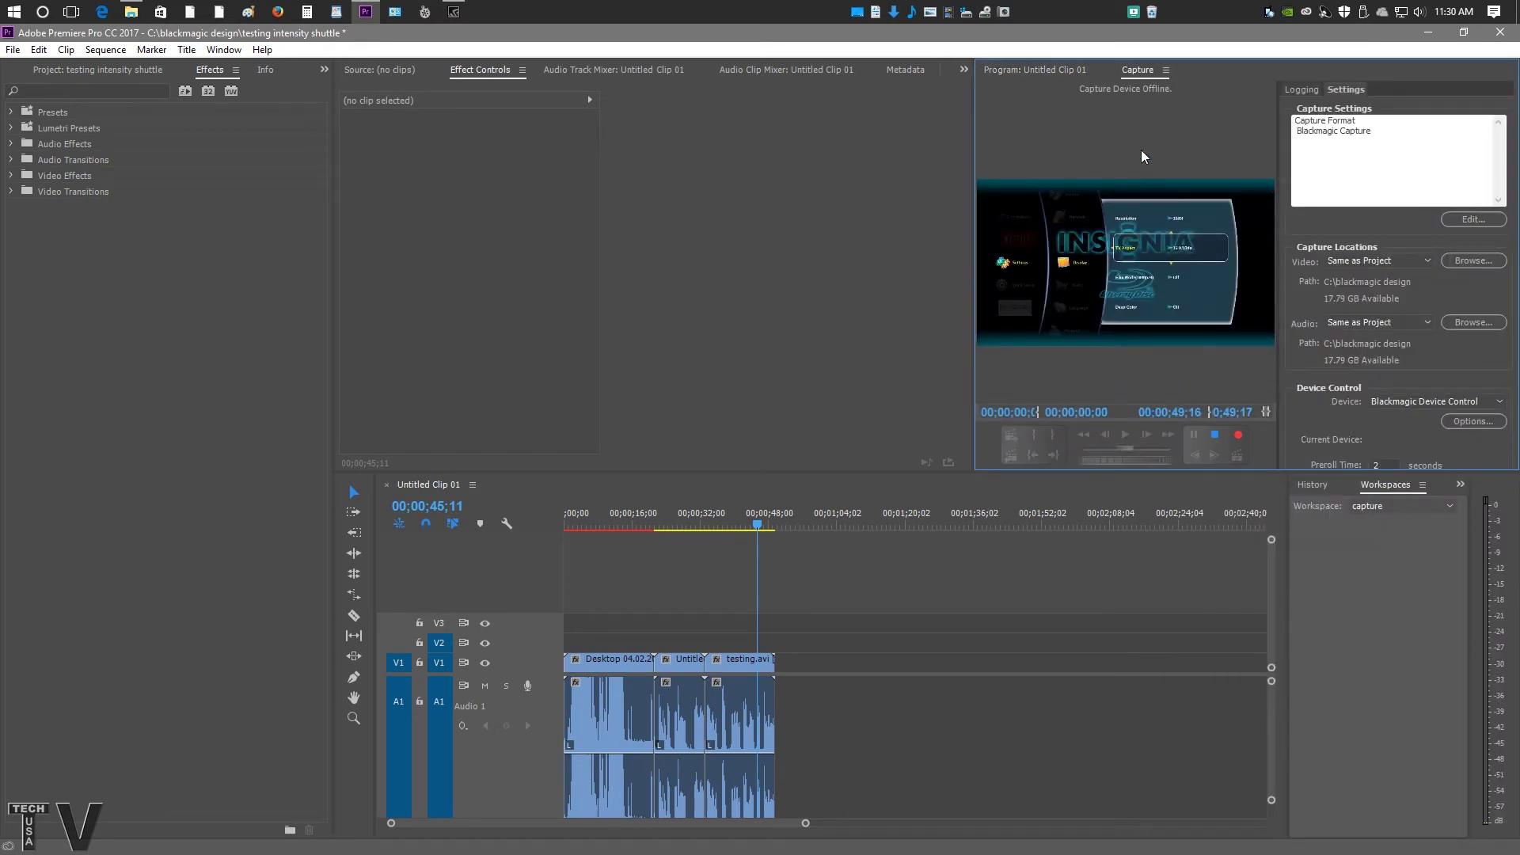
pyautogui.press('`')
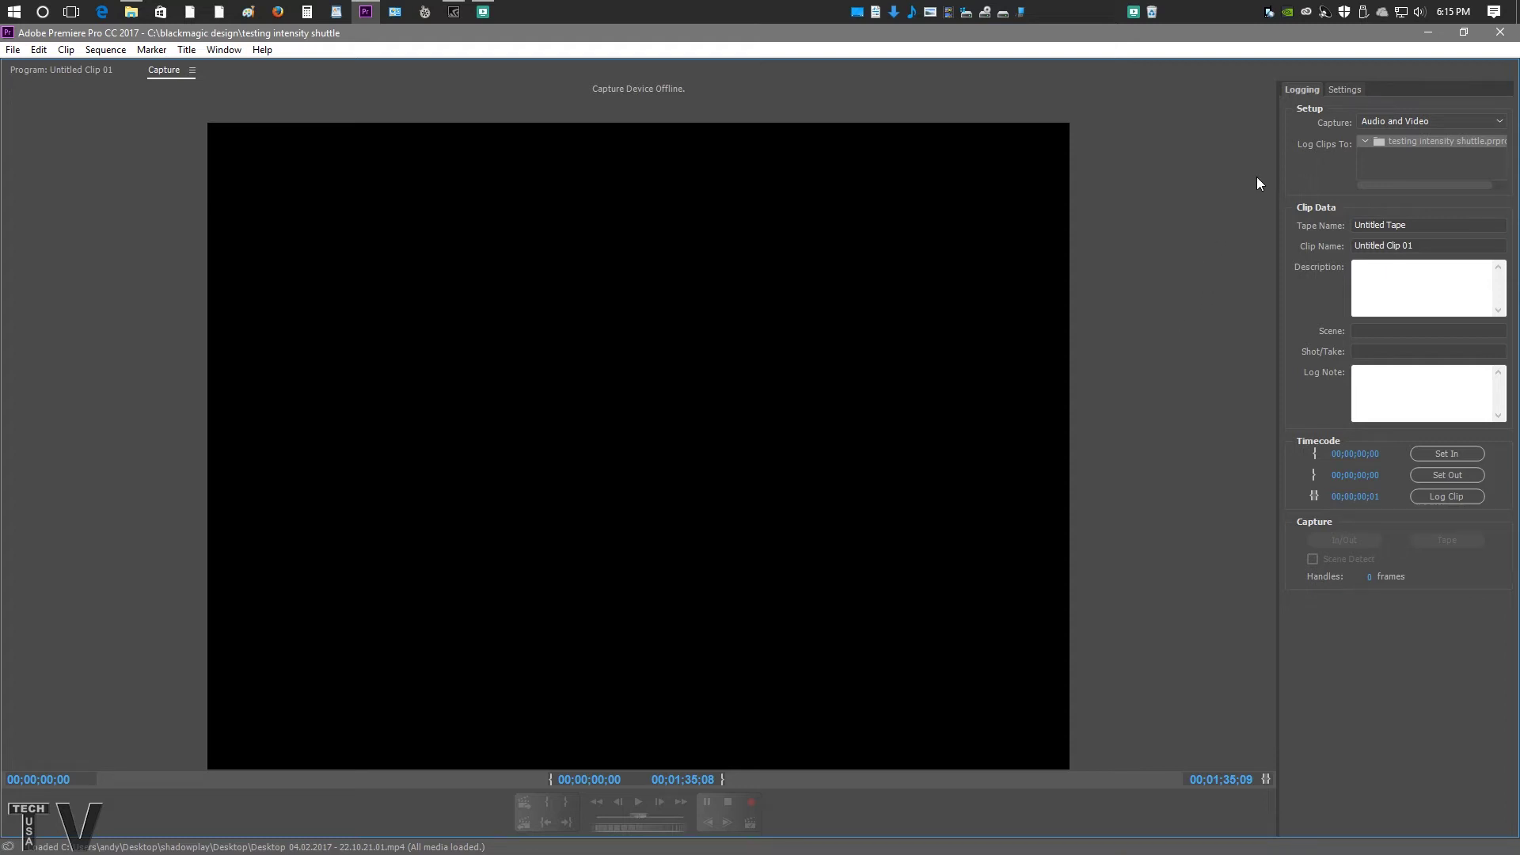
# Step: Change the Capture Settings format from DV to Blackmagic Capture
pyautogui.click(1343, 90)
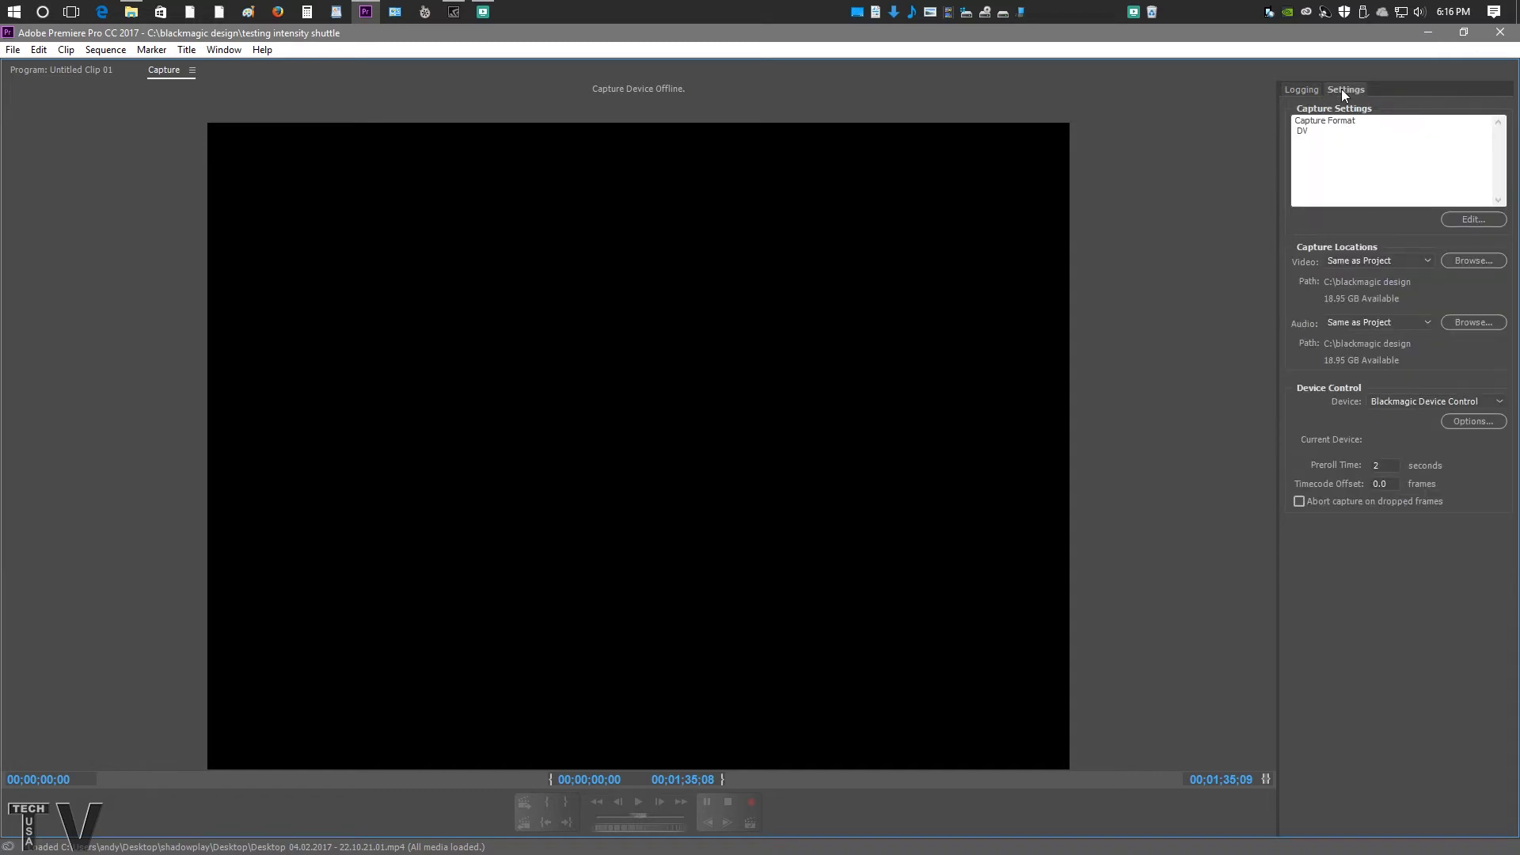
pyautogui.click(1478, 220)
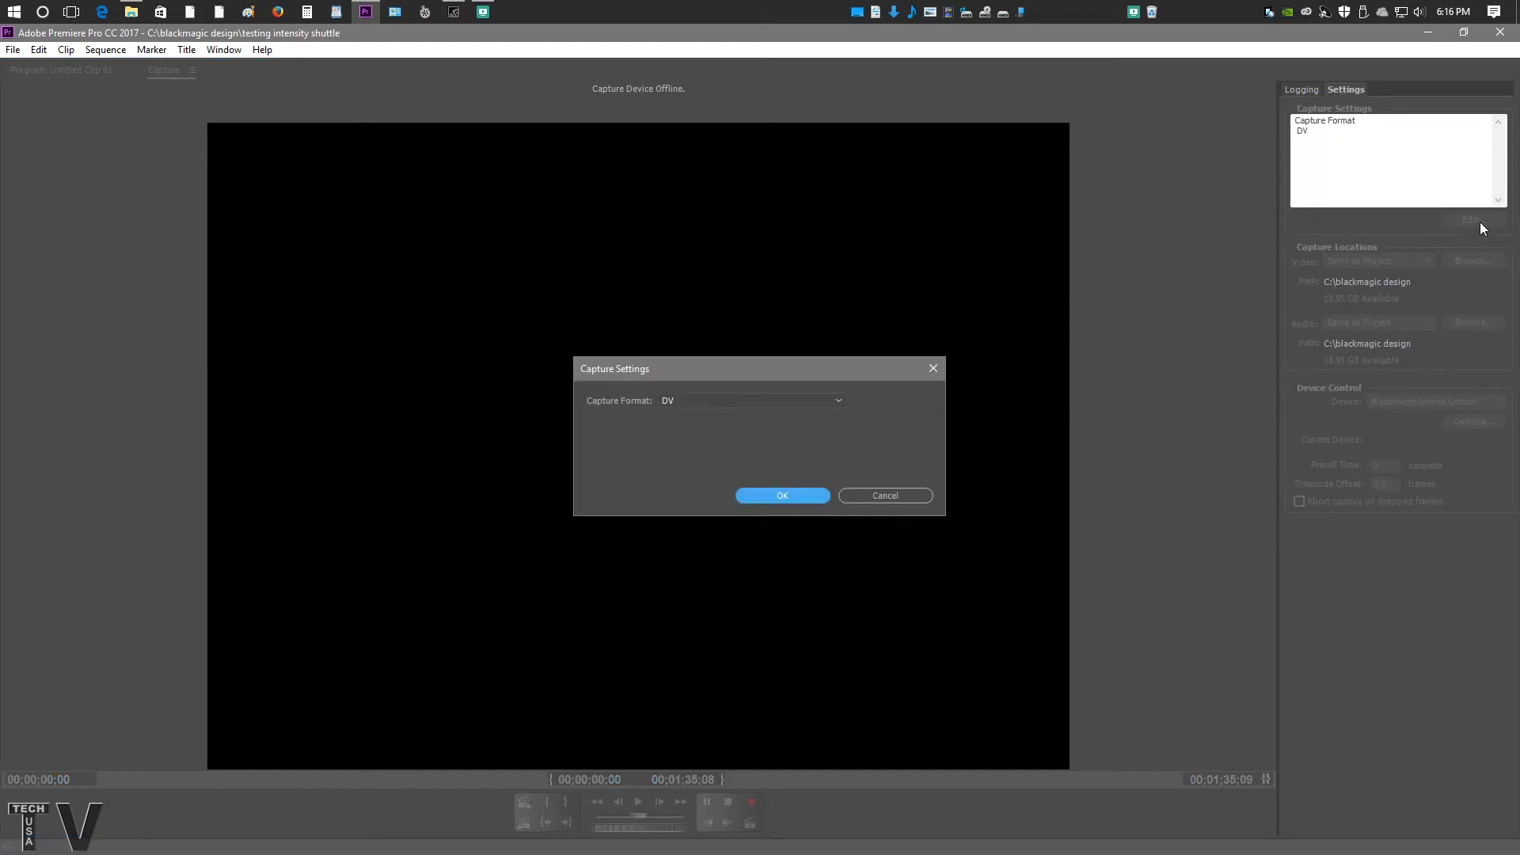
pyautogui.click(748, 402)
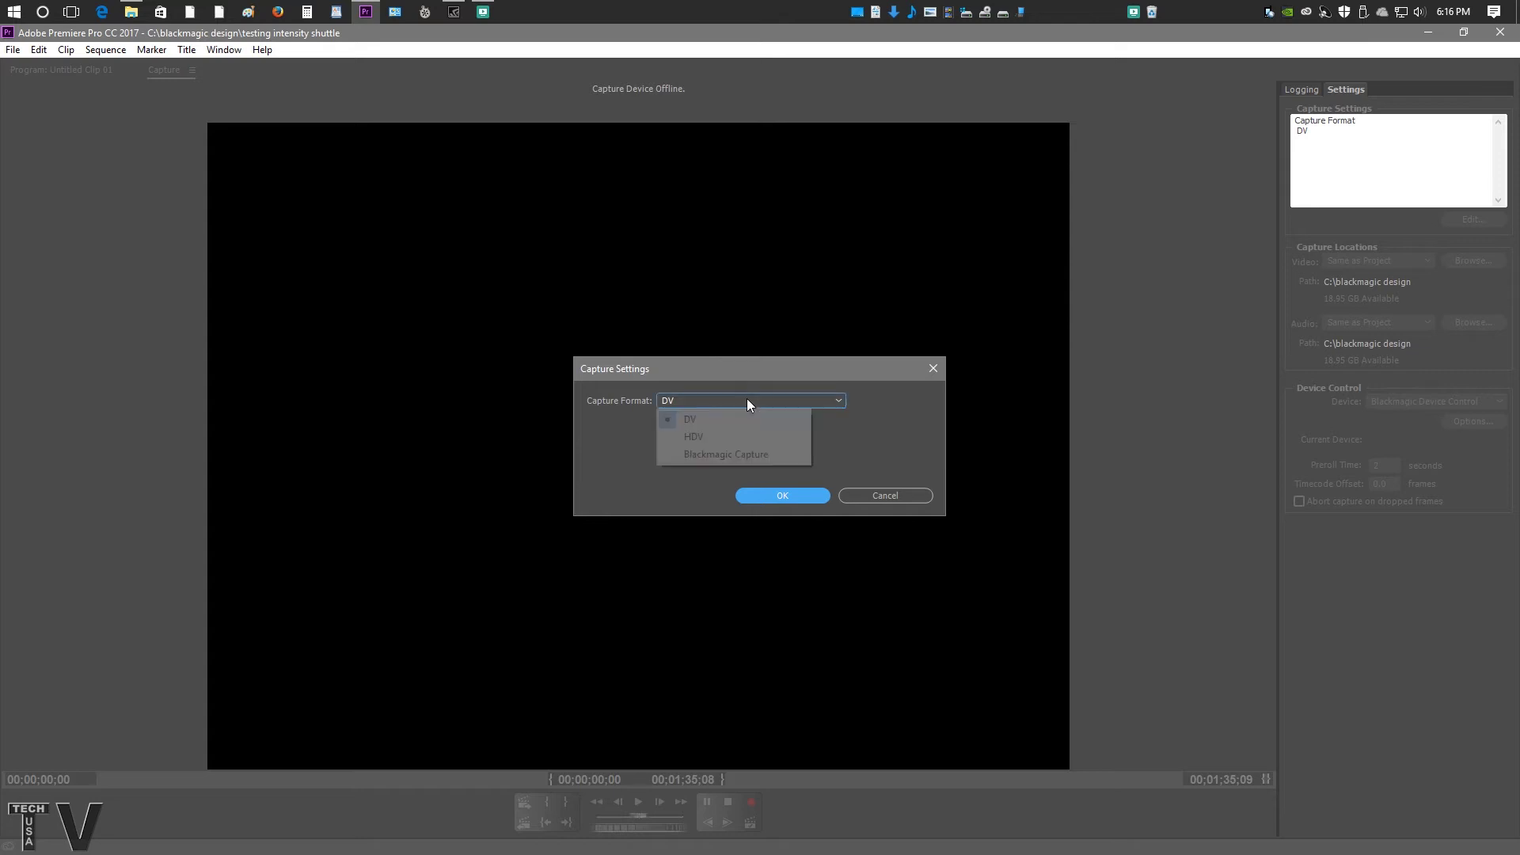
pyautogui.click(743, 454)
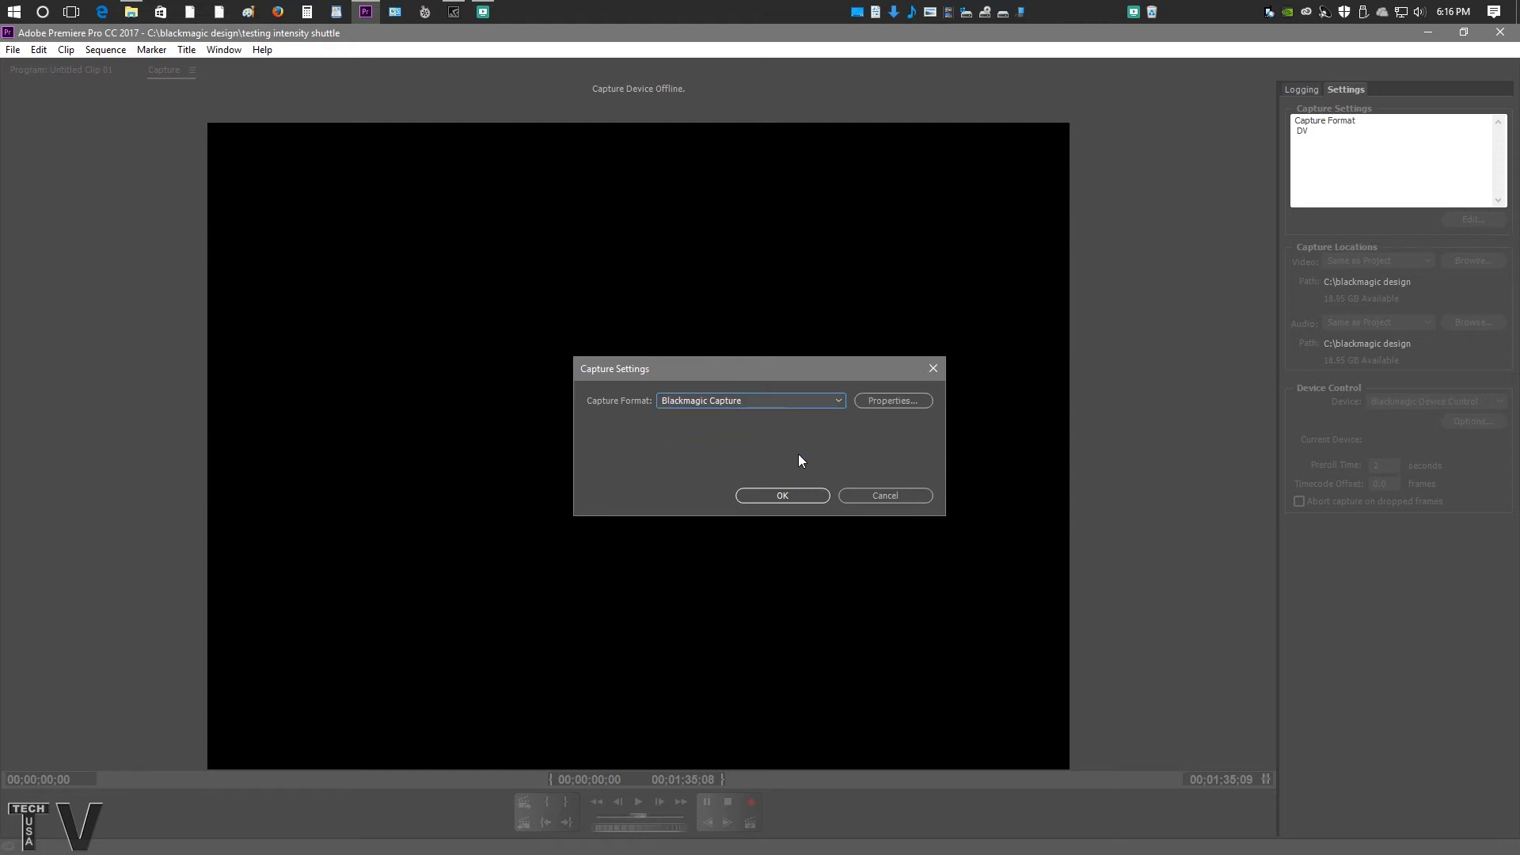
pyautogui.click(800, 499)
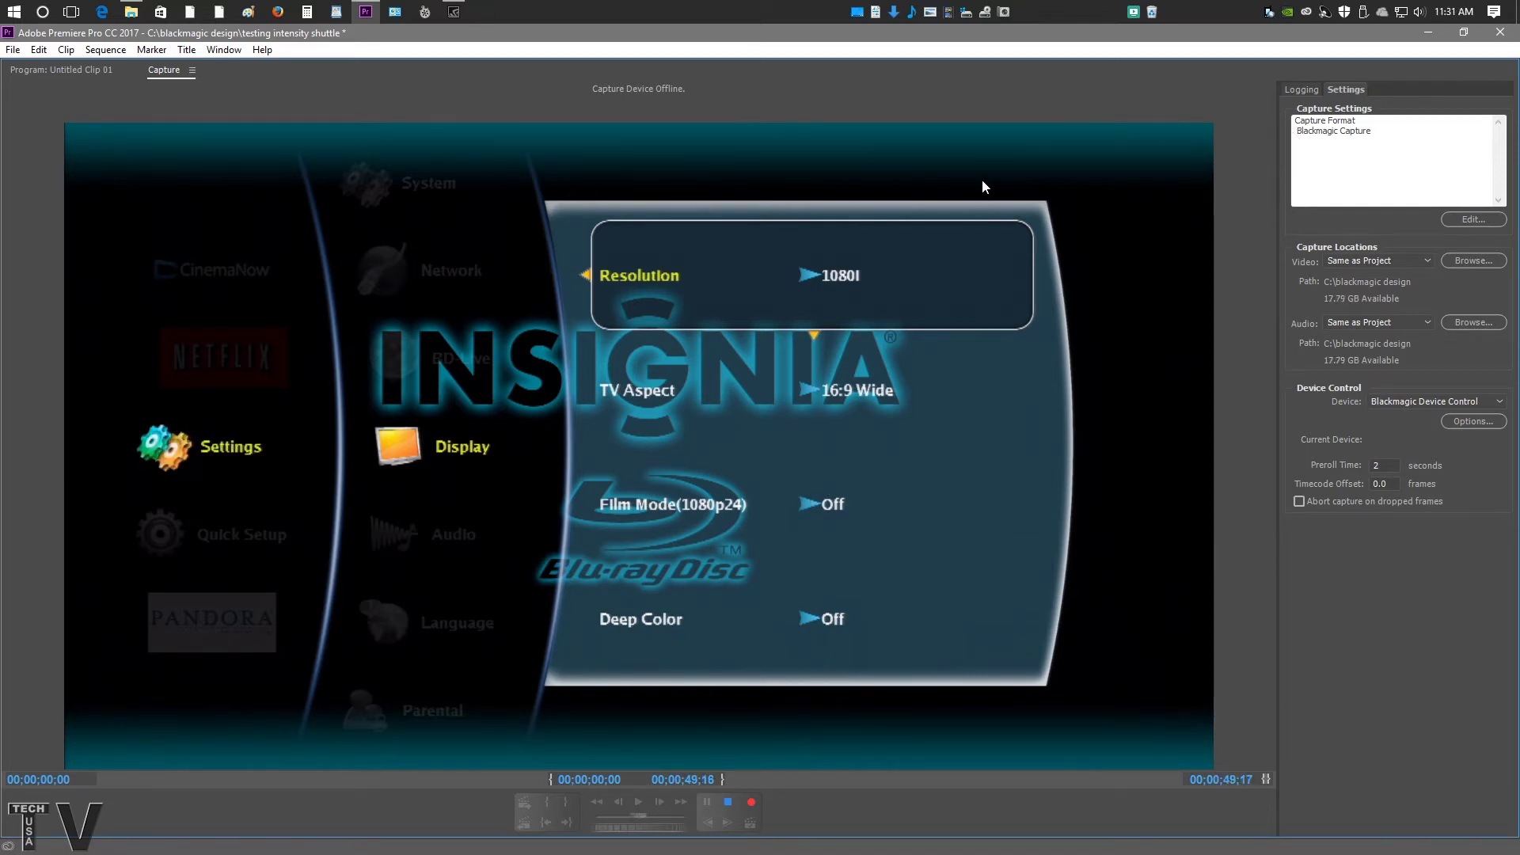
pyautogui.click(192, 70)
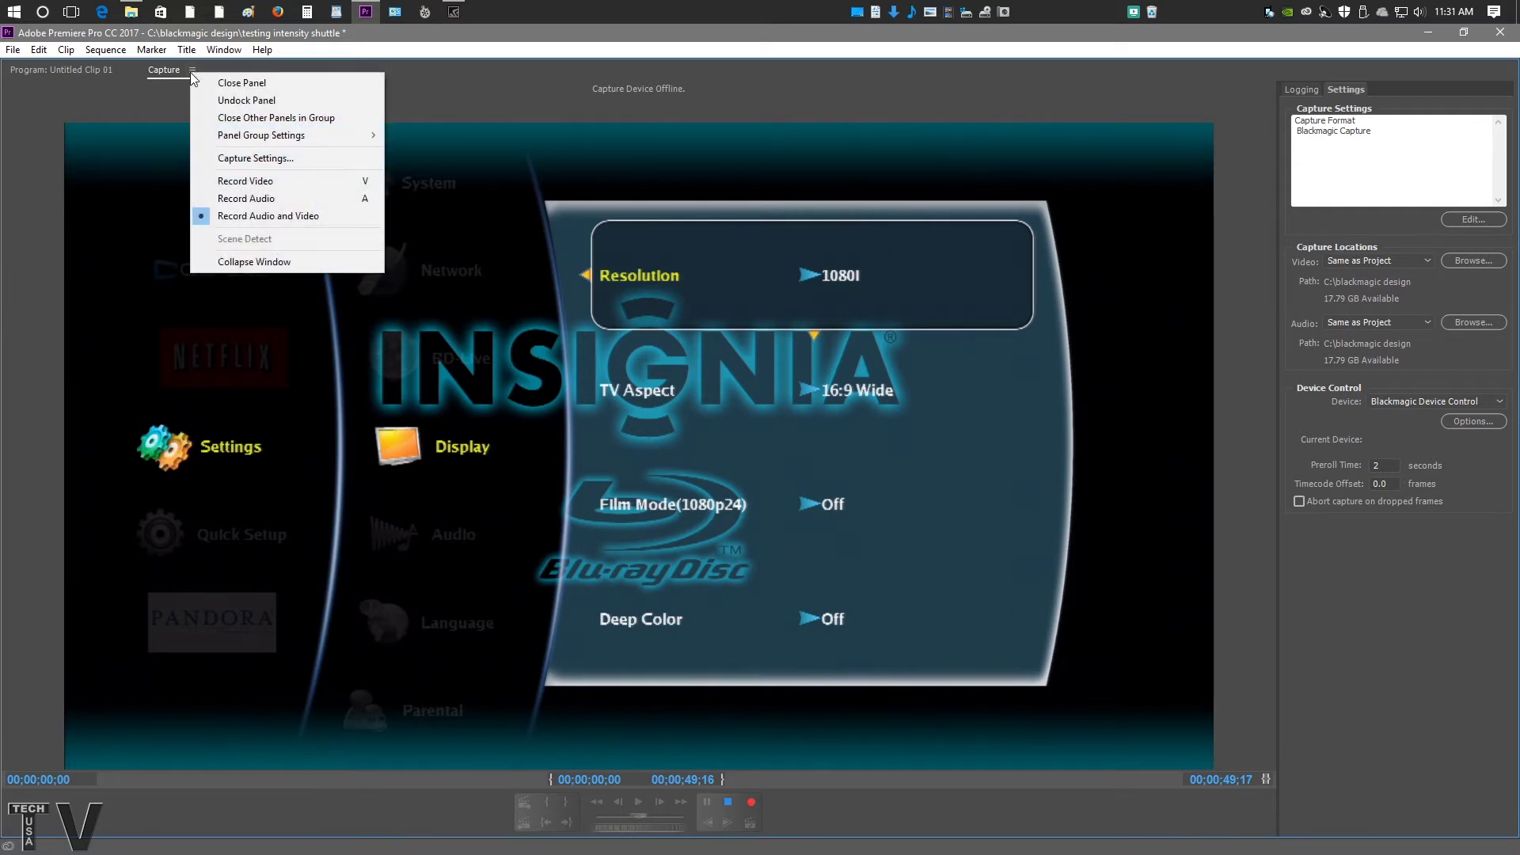
pyautogui.click(222, 159)
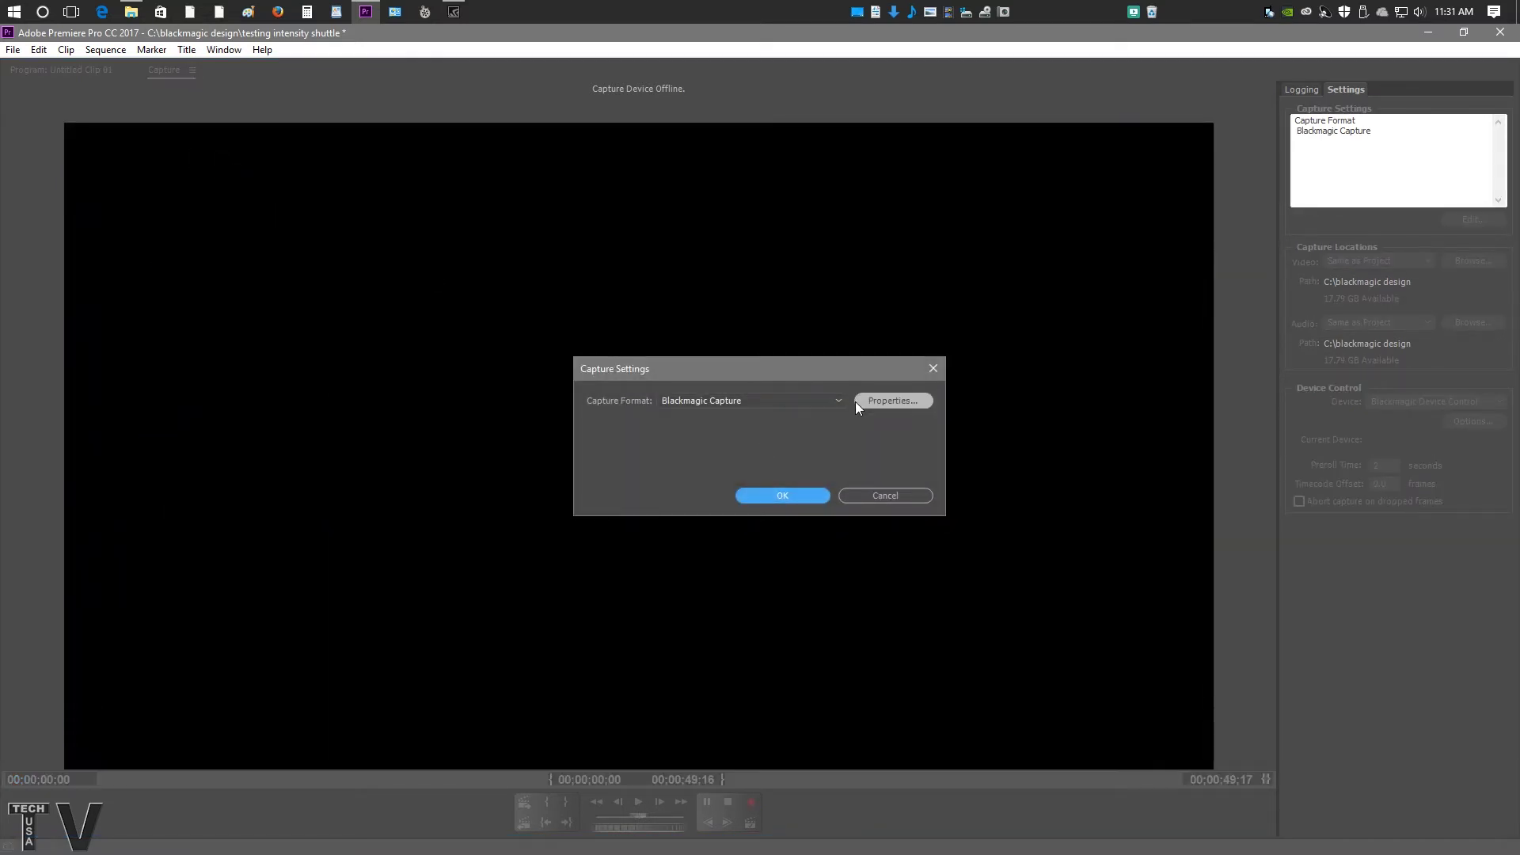
pyautogui.click(884, 402)
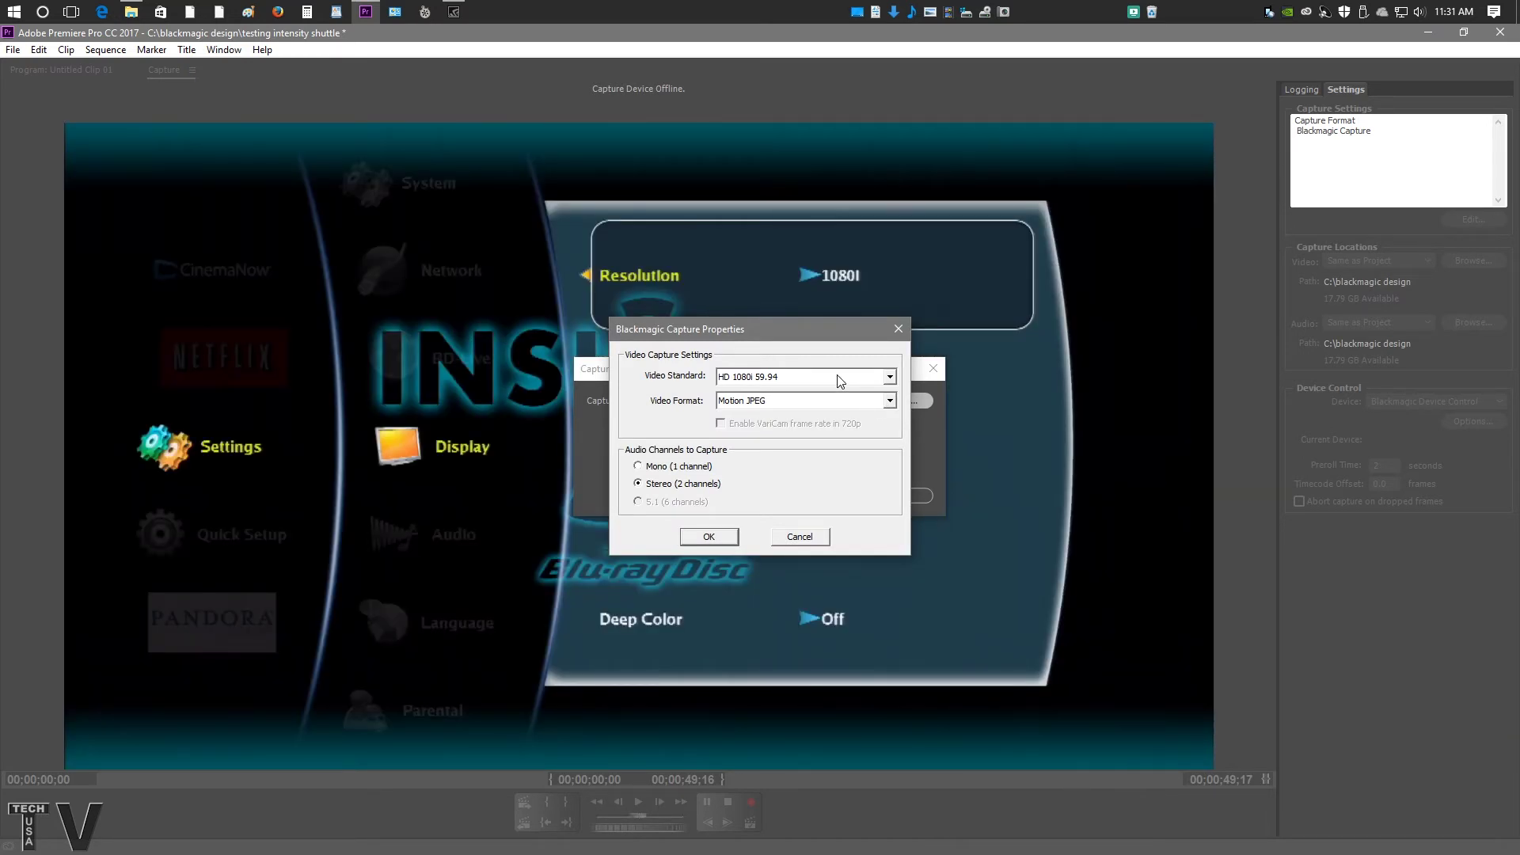
pyautogui.click(890, 378)
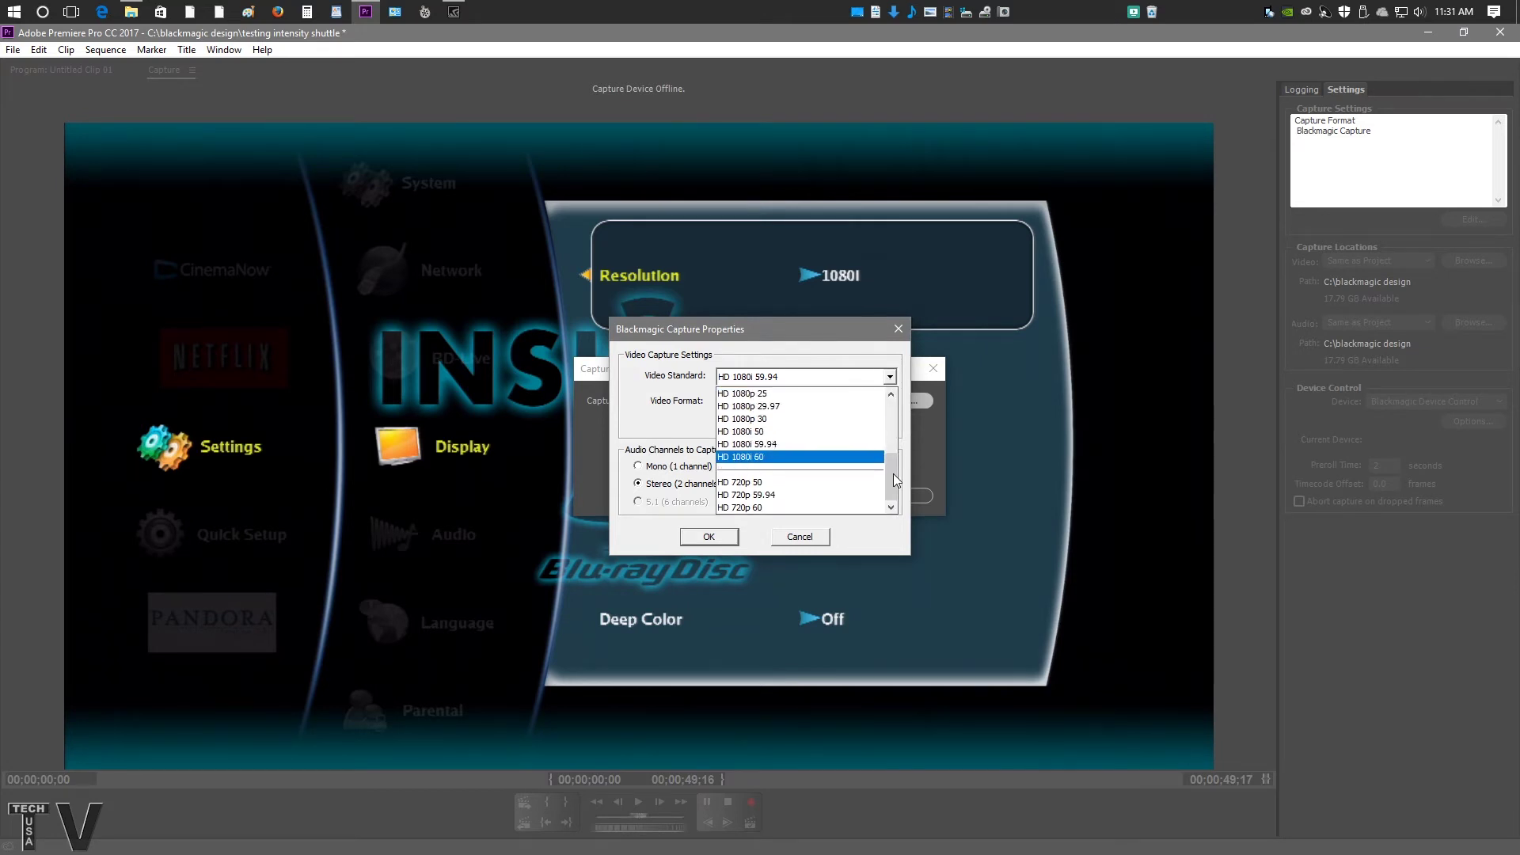
pyautogui.click(890, 378)
pyautogui.click(891, 401)
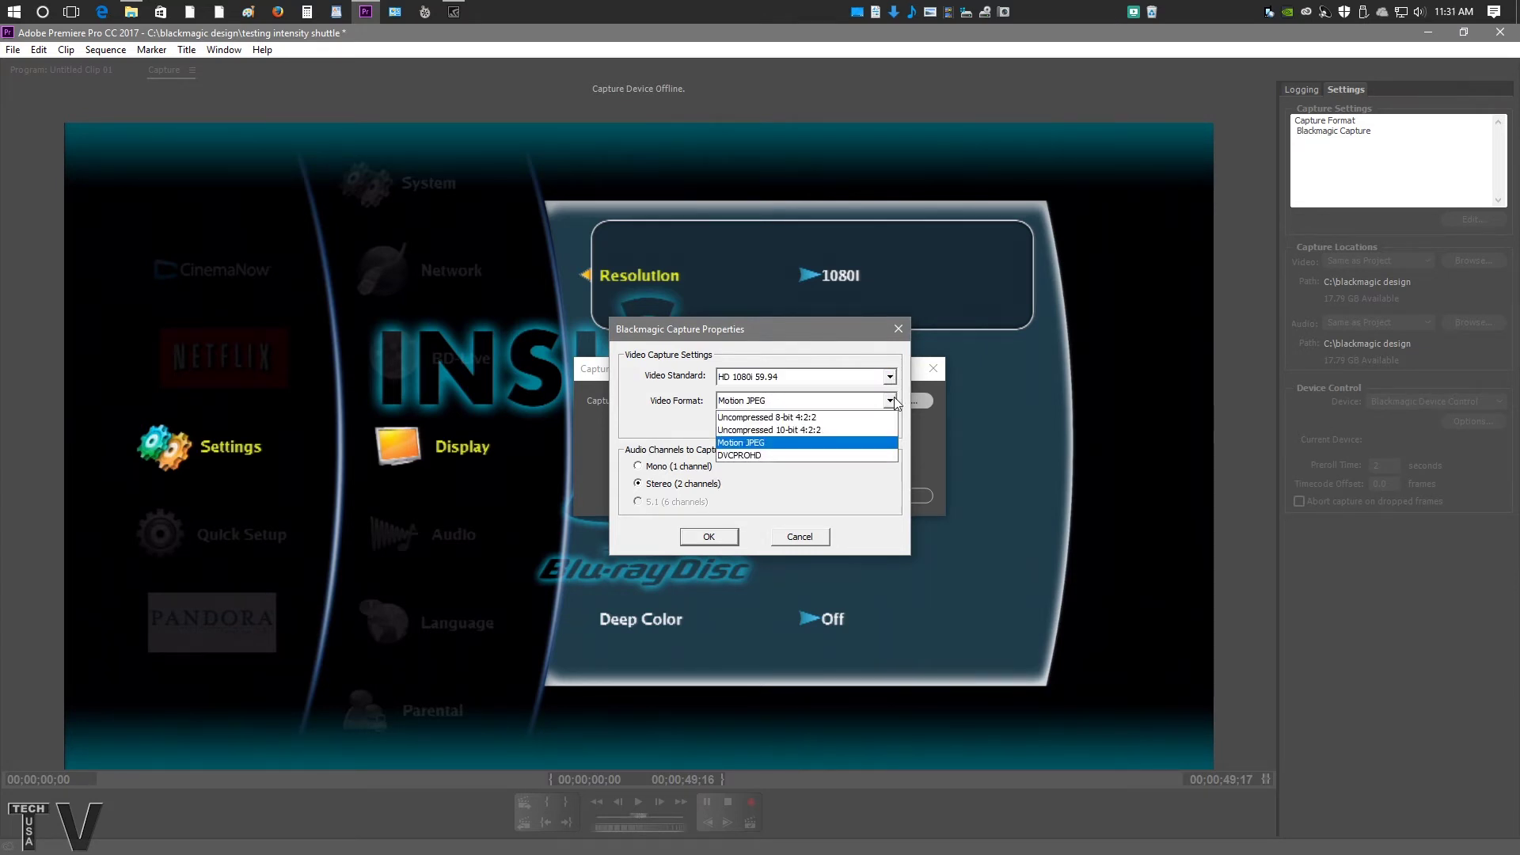
pyautogui.click(891, 401)
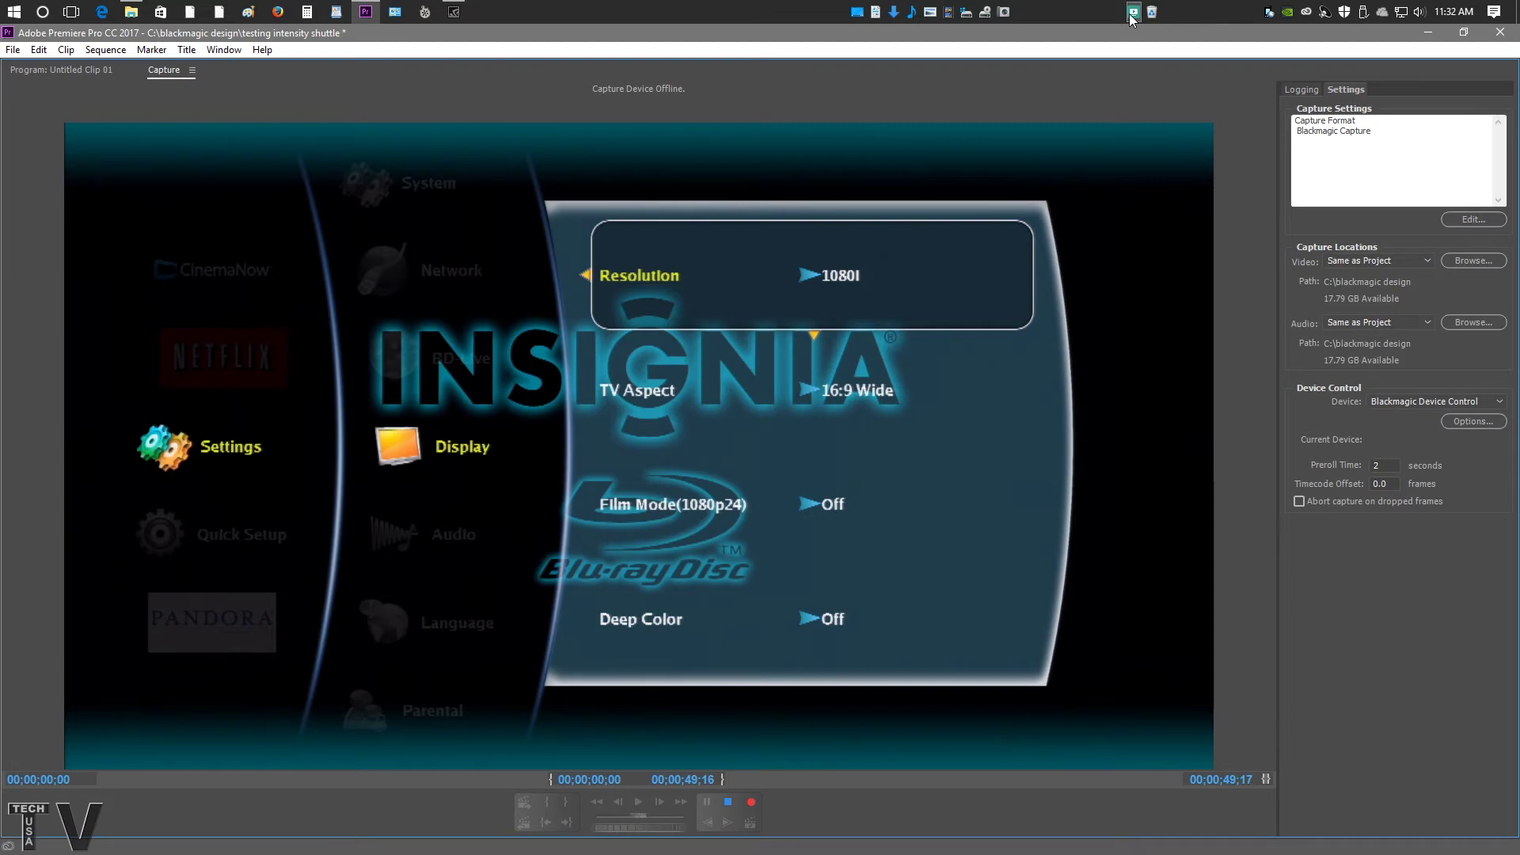
# Step: Launch Desktop Video Setup from the system tray and open the Intensity Shuttle settings
pyautogui.click(1133, 13)
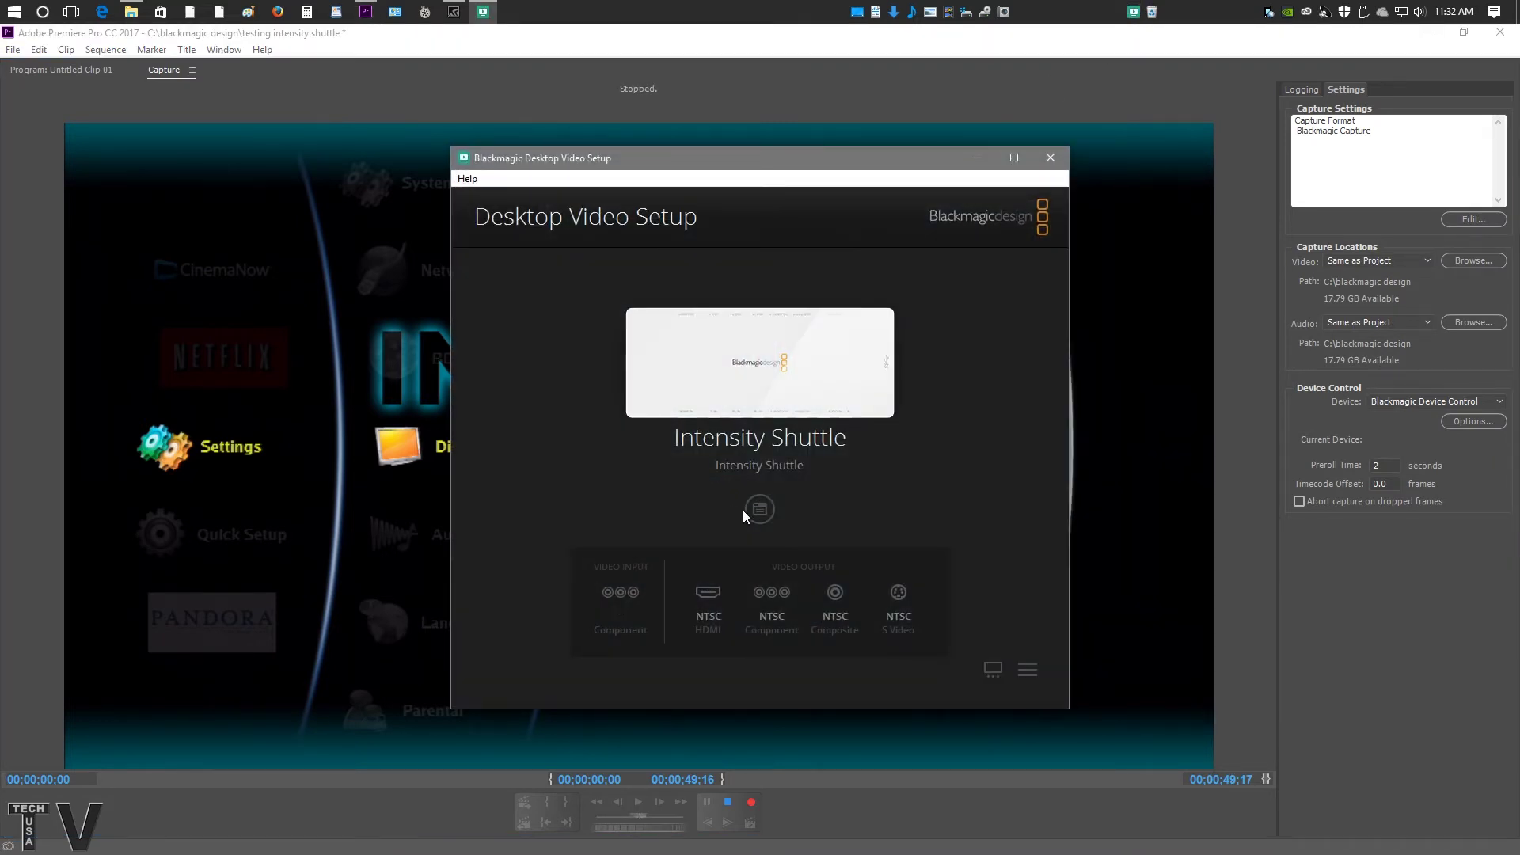
pyautogui.click(752, 511)
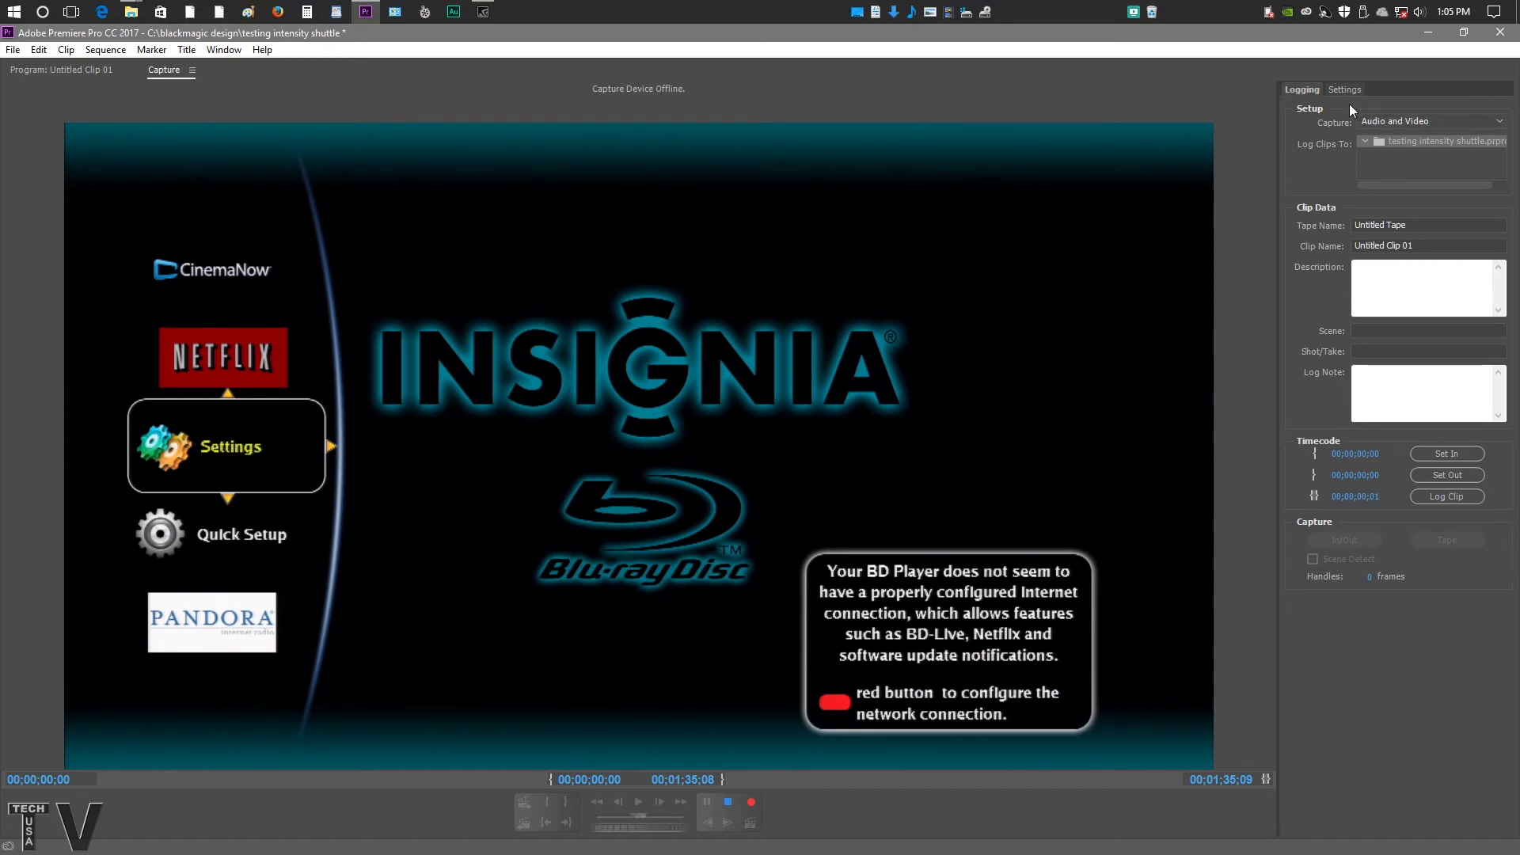
# Step: Confirm the Logging tab's Capture dropdown is set to Audio and Video
pyautogui.click(1453, 123)
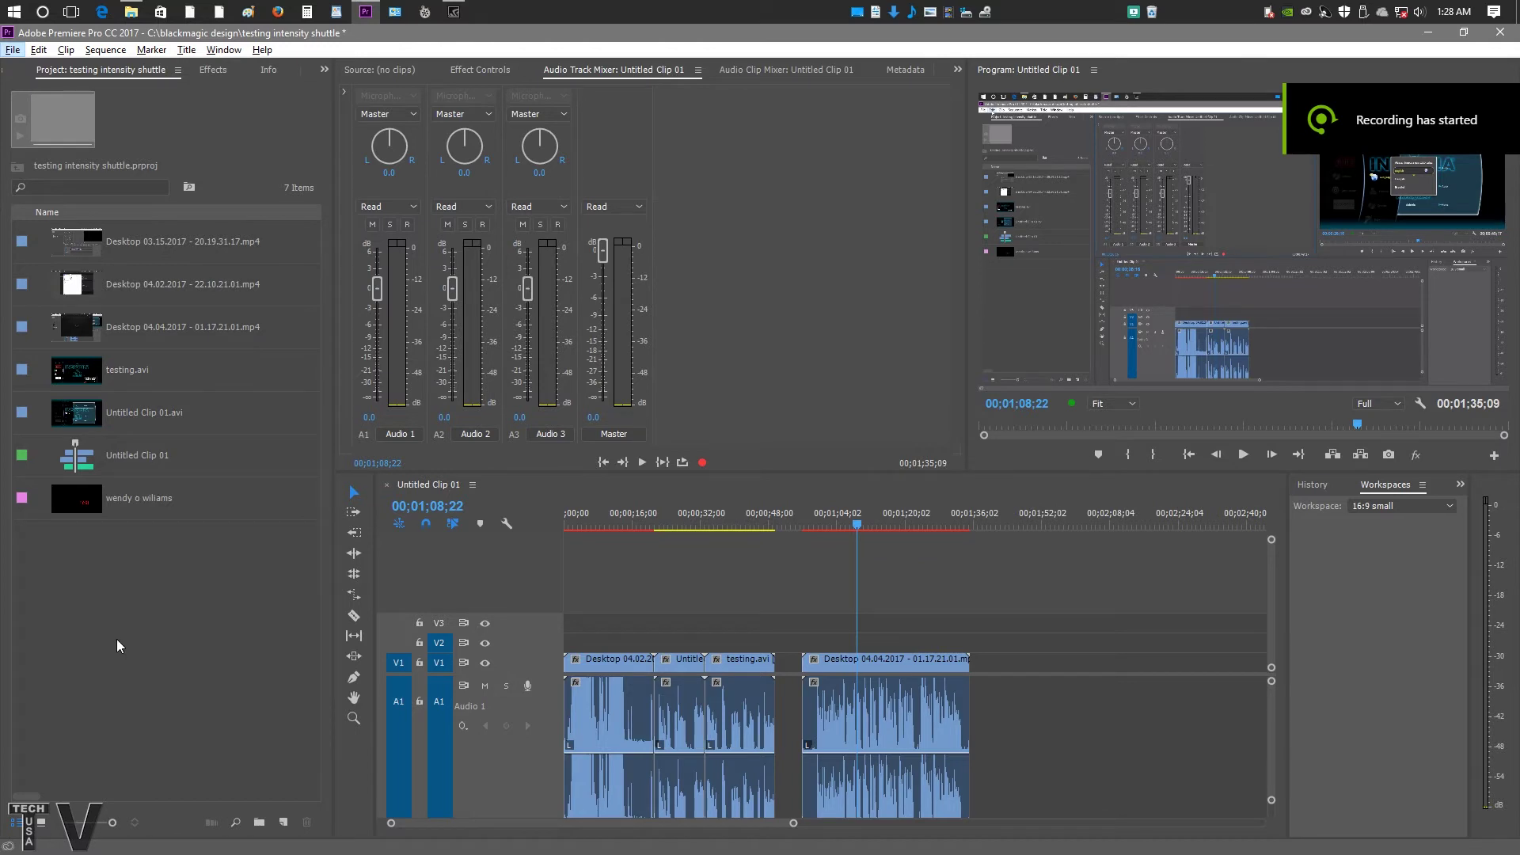
# Step: In Playback preferences, set the audio playback device to Blackmagic Playback
pyautogui.click(41, 50)
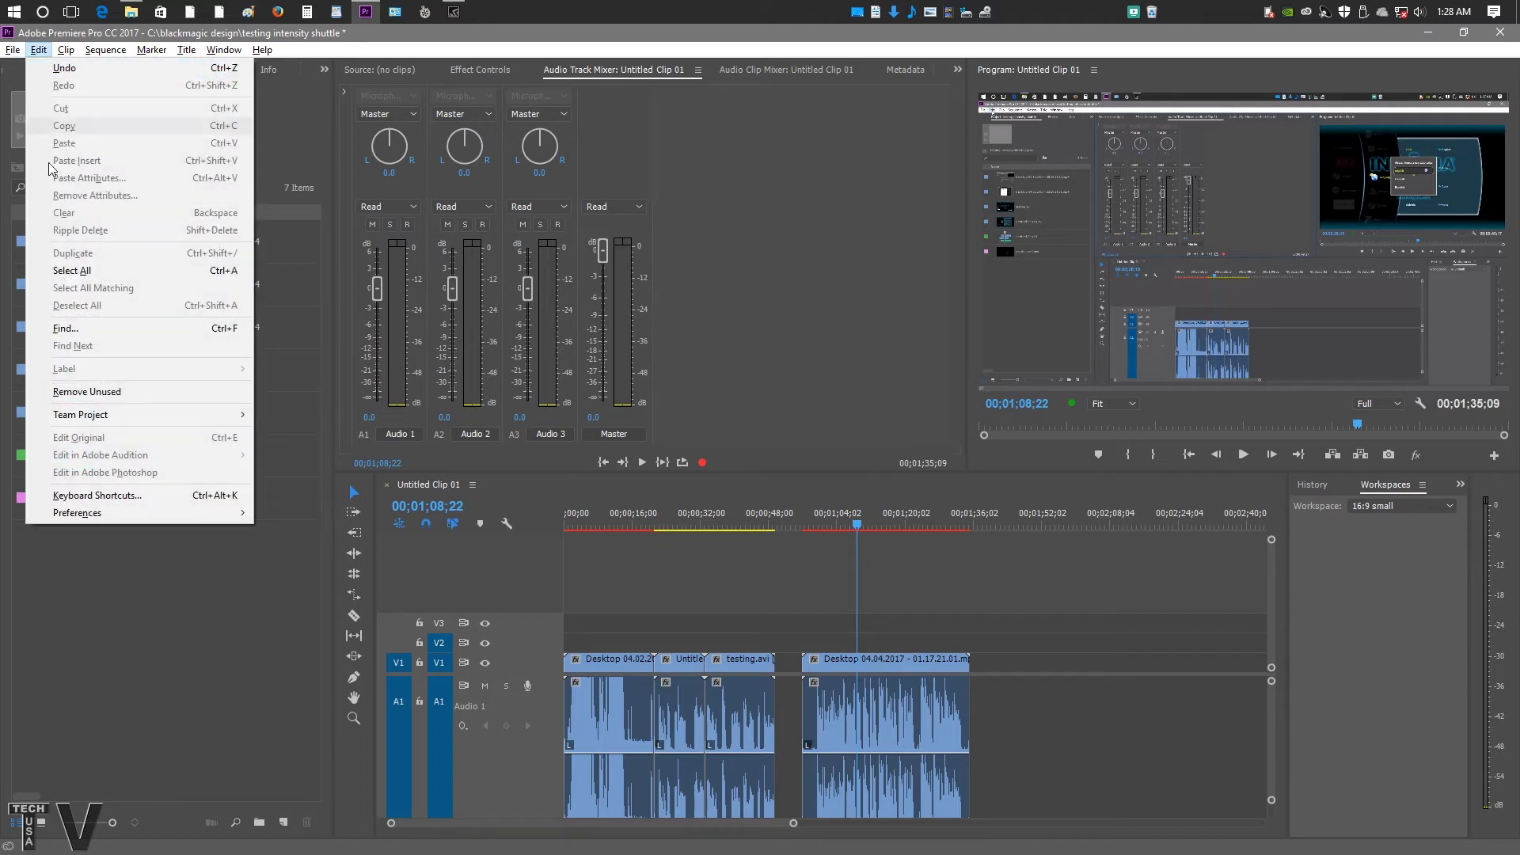
pyautogui.moveTo(84, 513)
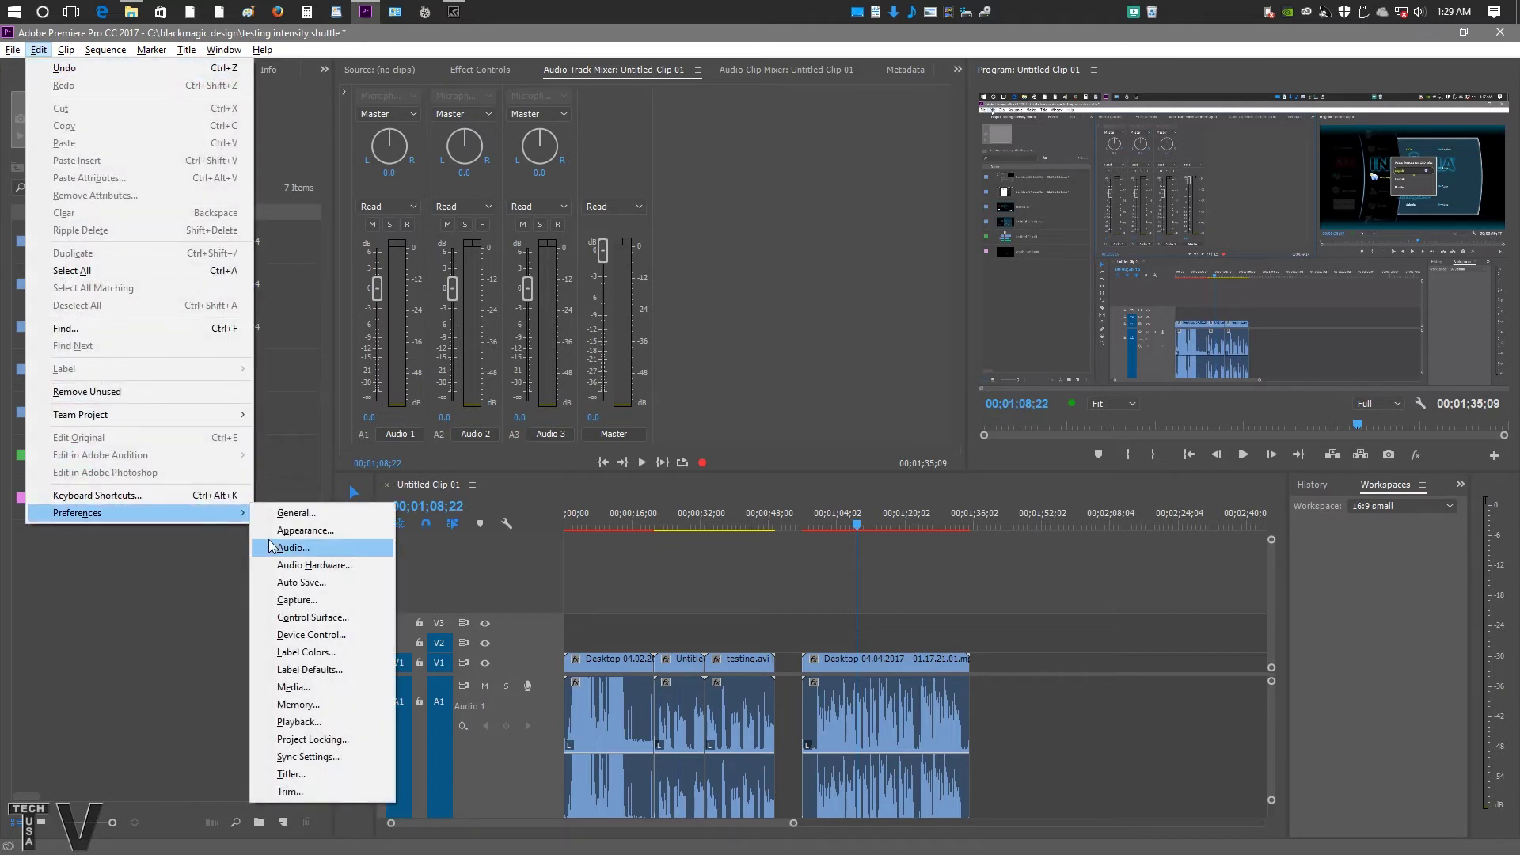
pyautogui.click(318, 722)
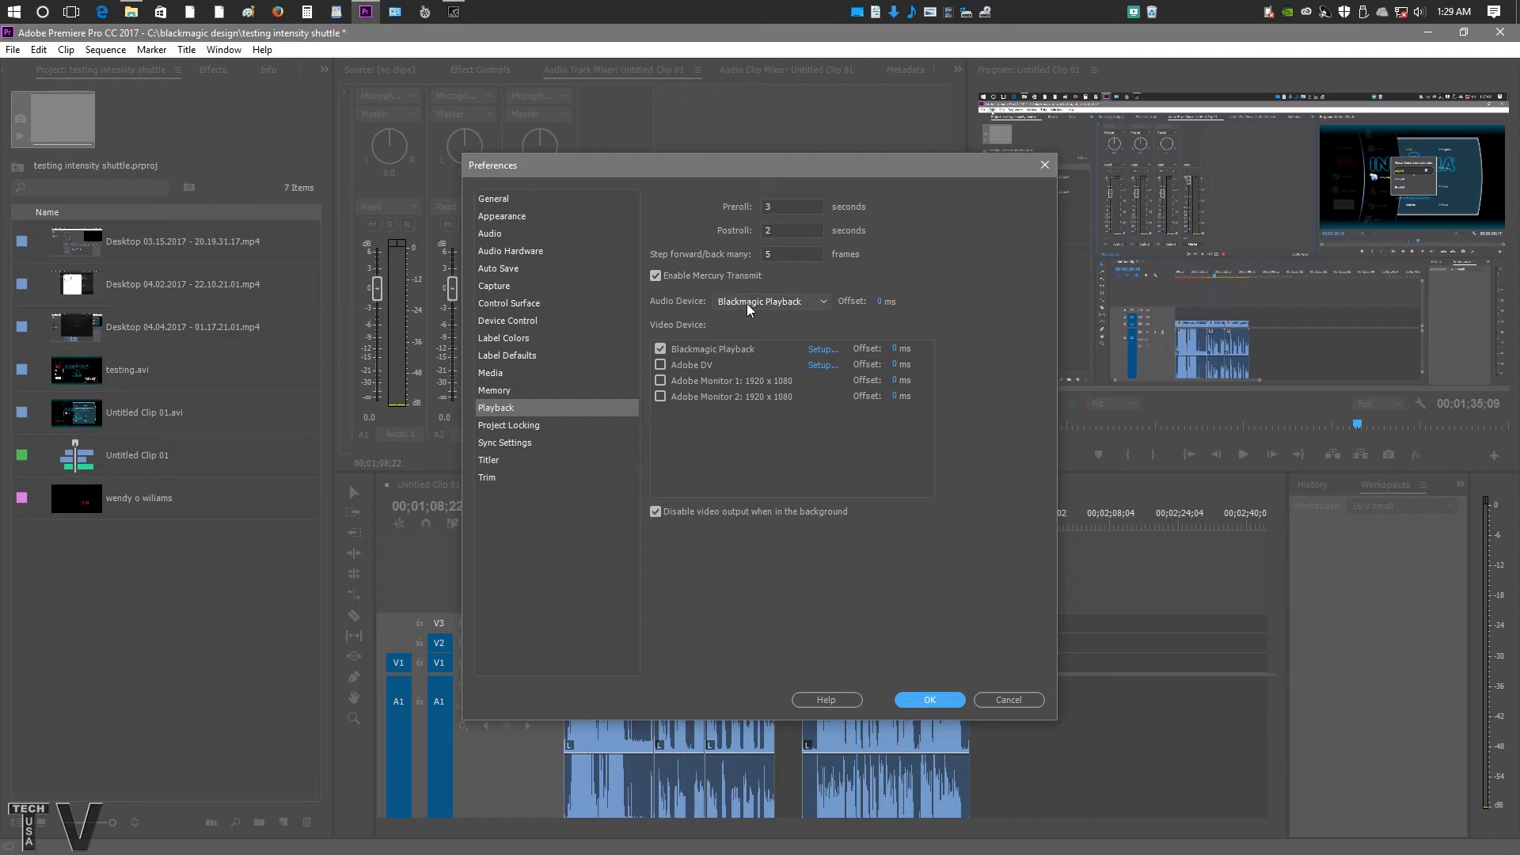
pyautogui.click(749, 304)
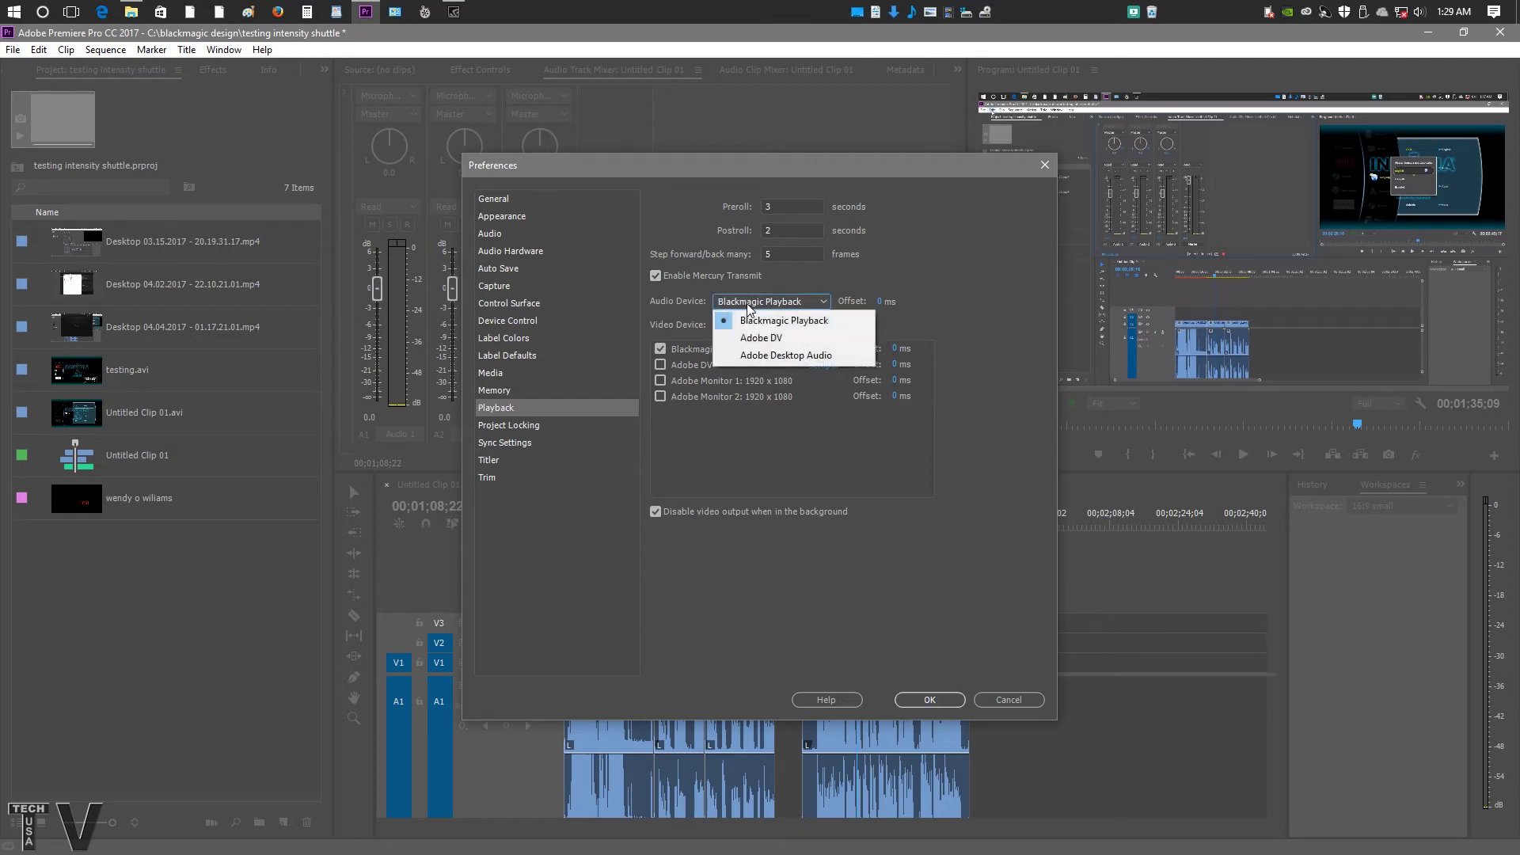
pyautogui.click(749, 356)
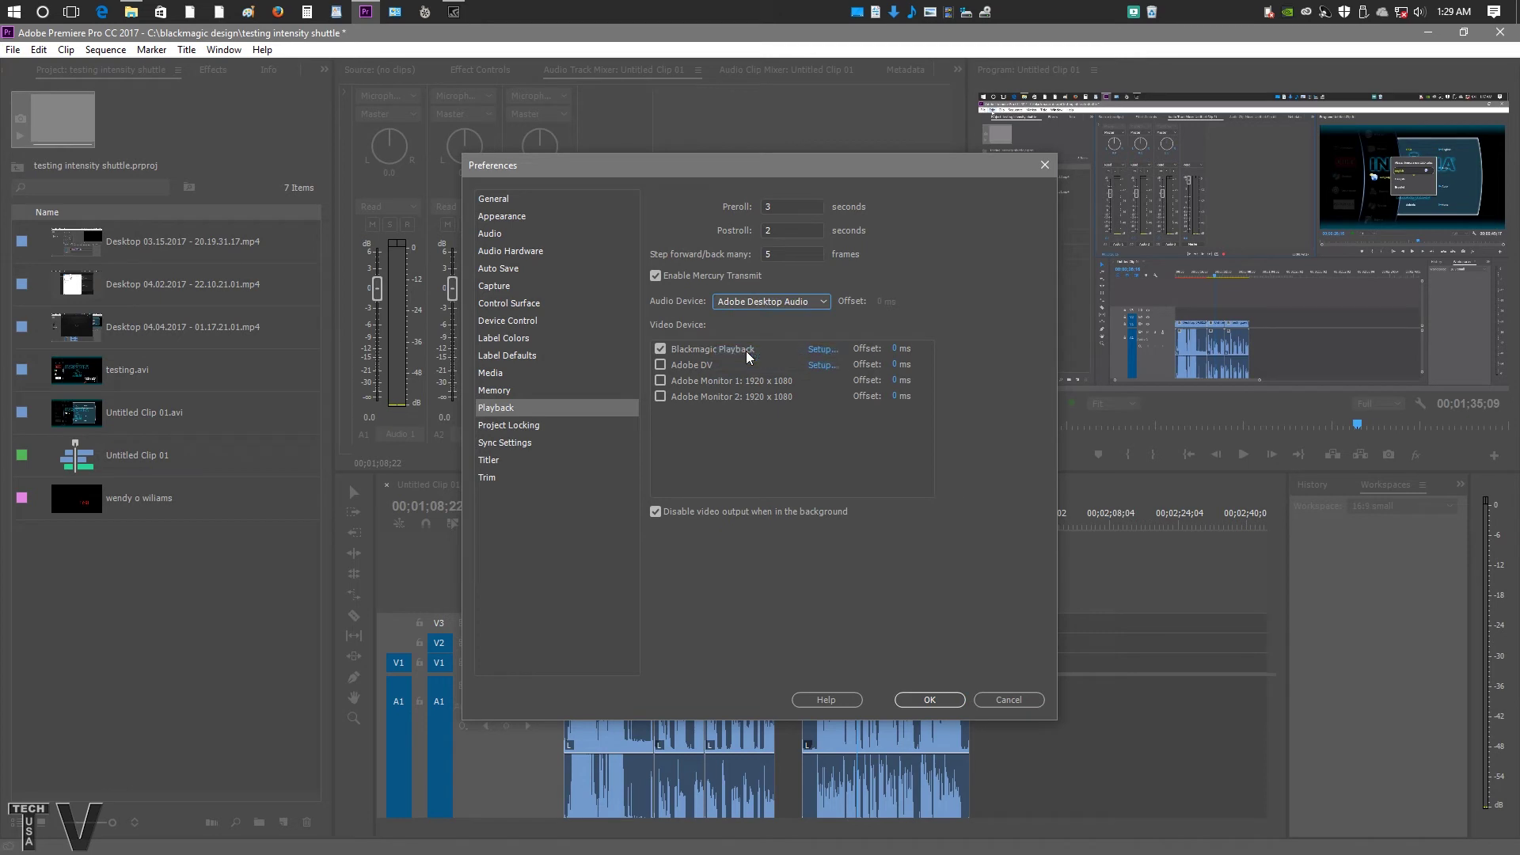
pyautogui.click(751, 309)
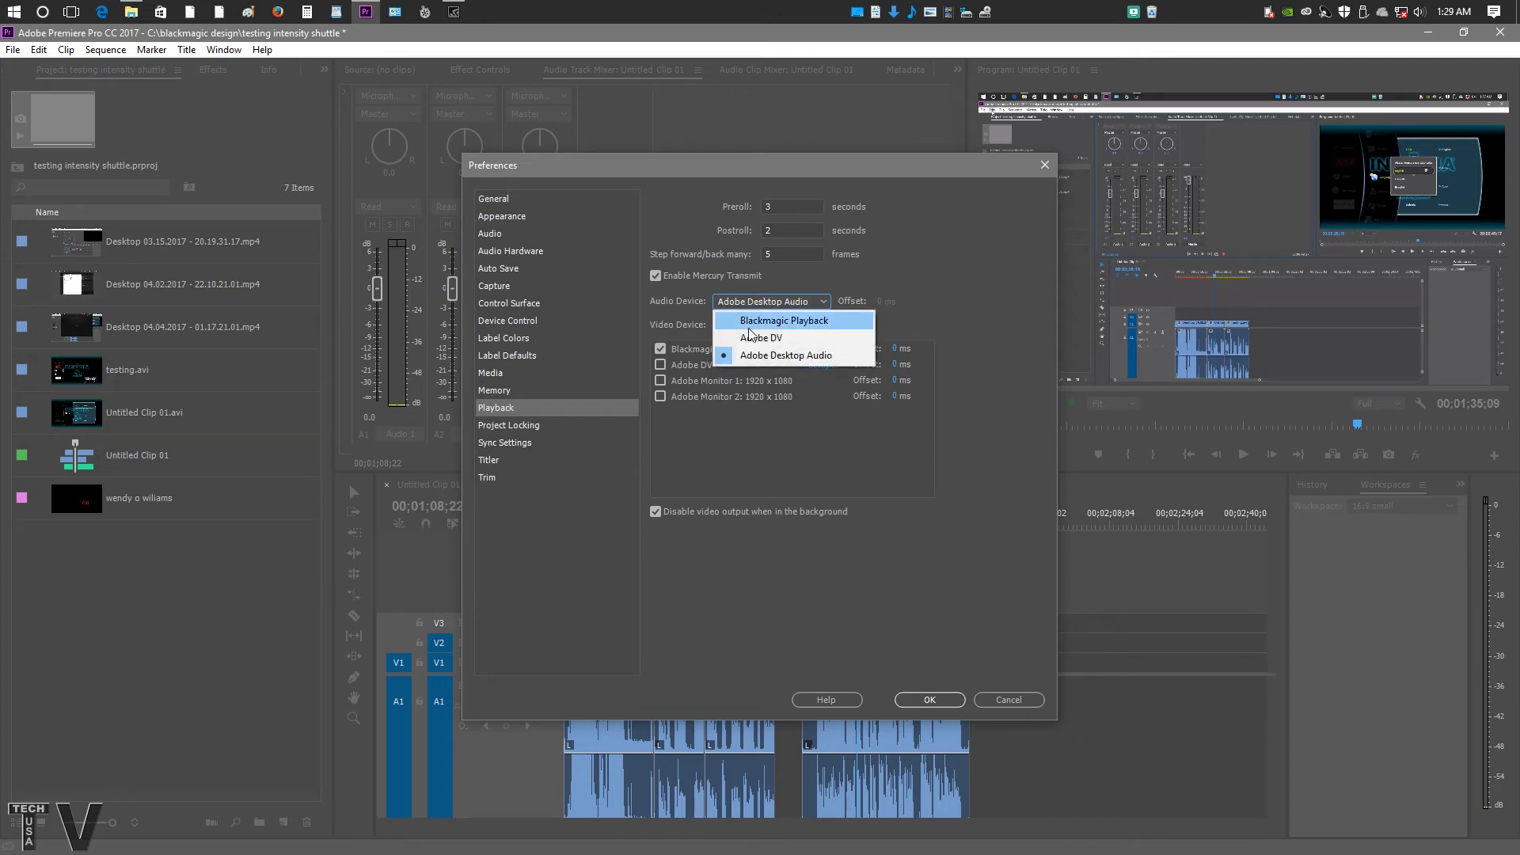
pyautogui.click(750, 323)
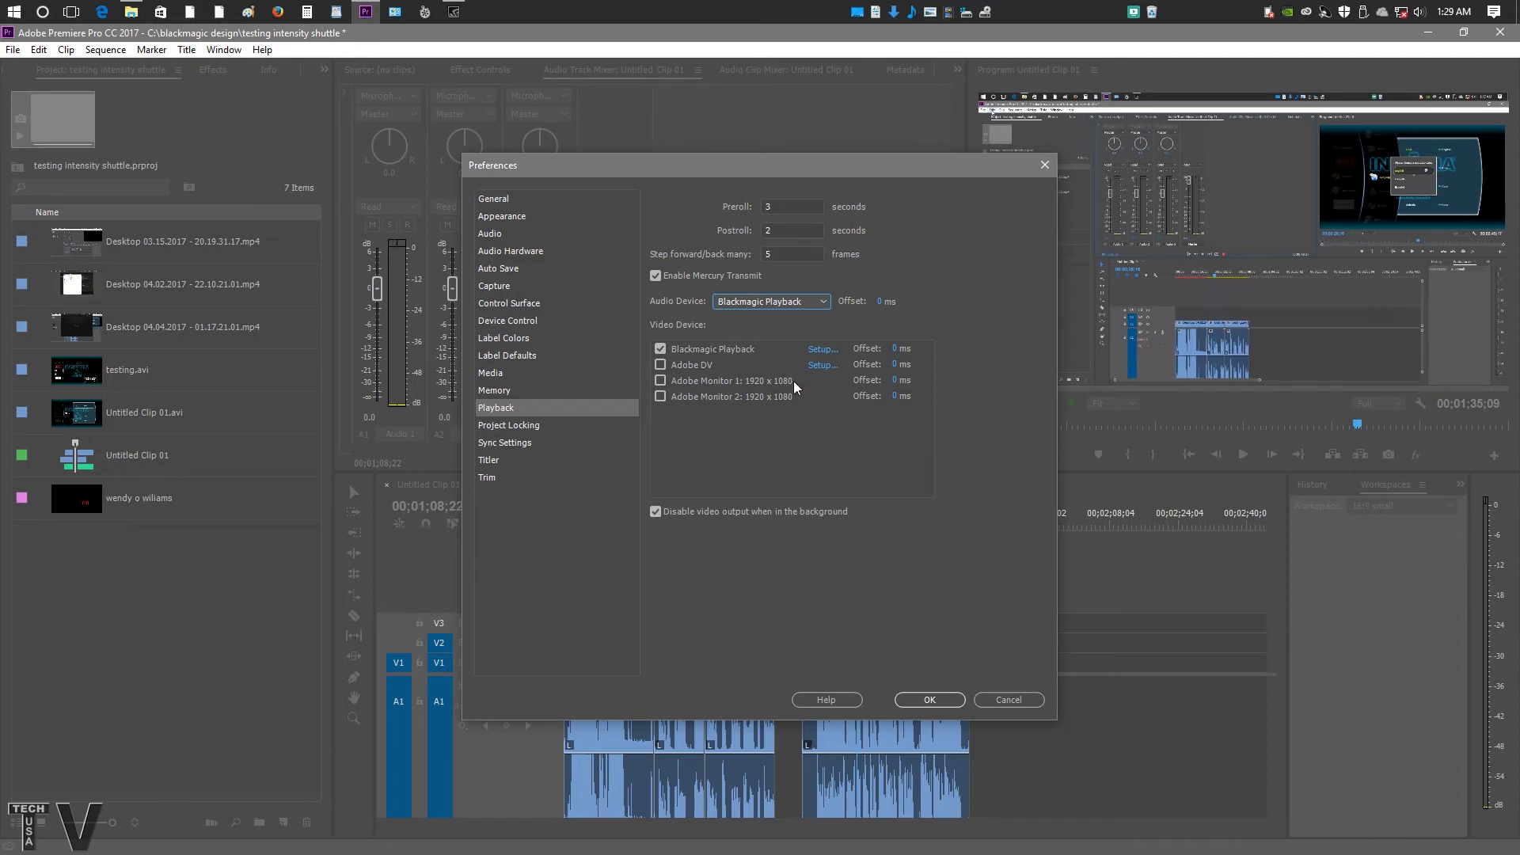
# Step: Set Blackmagic Playback video output to Intensity Shuttle with Scale Down, and save the preferences
pyautogui.click(821, 349)
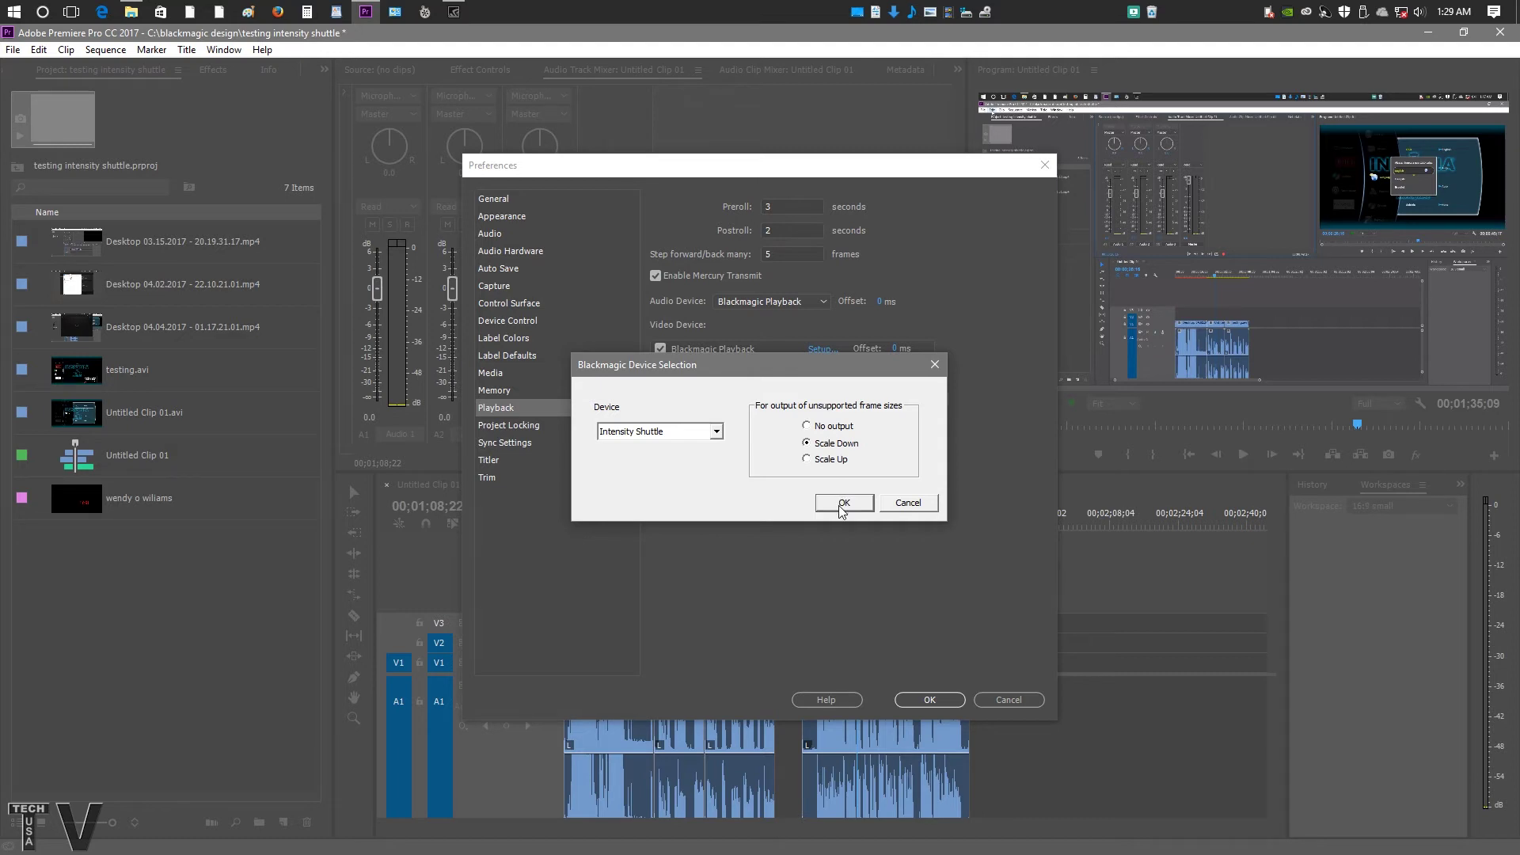
pyautogui.click(841, 504)
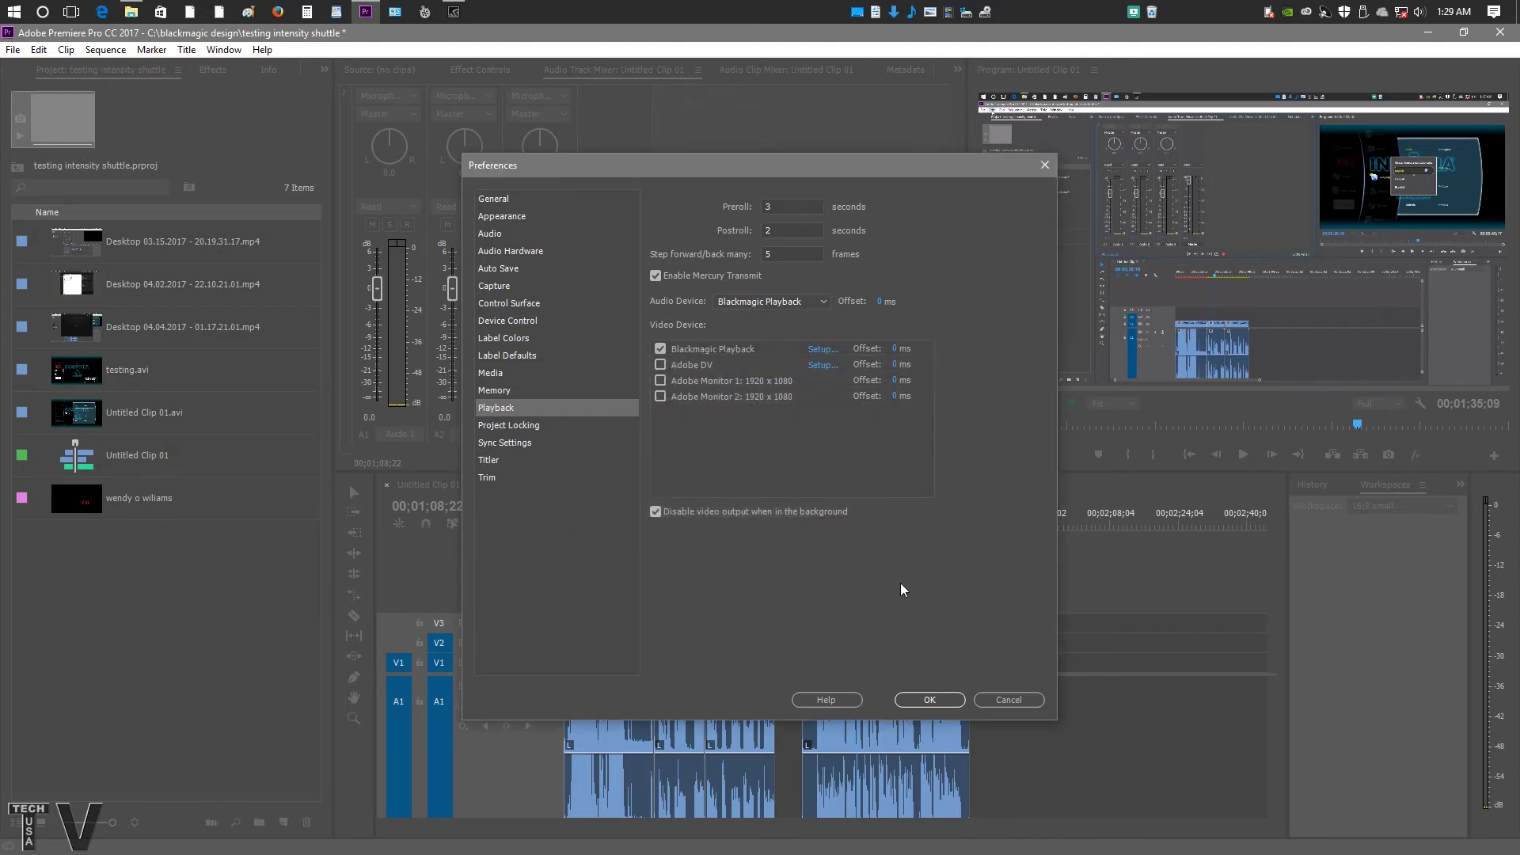
pyautogui.click(929, 700)
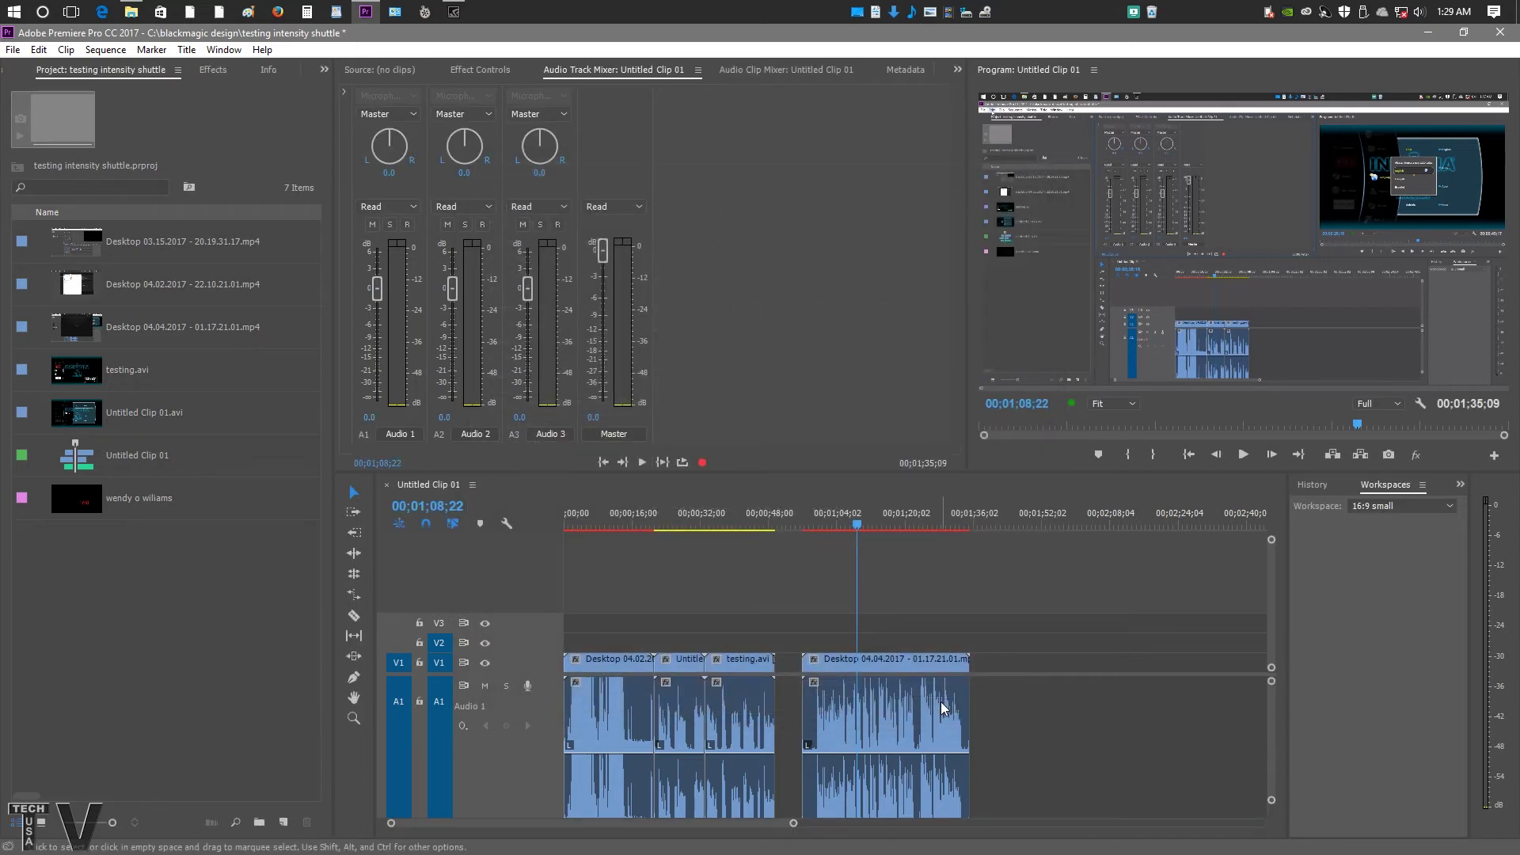
pyautogui.click(1420, 403)
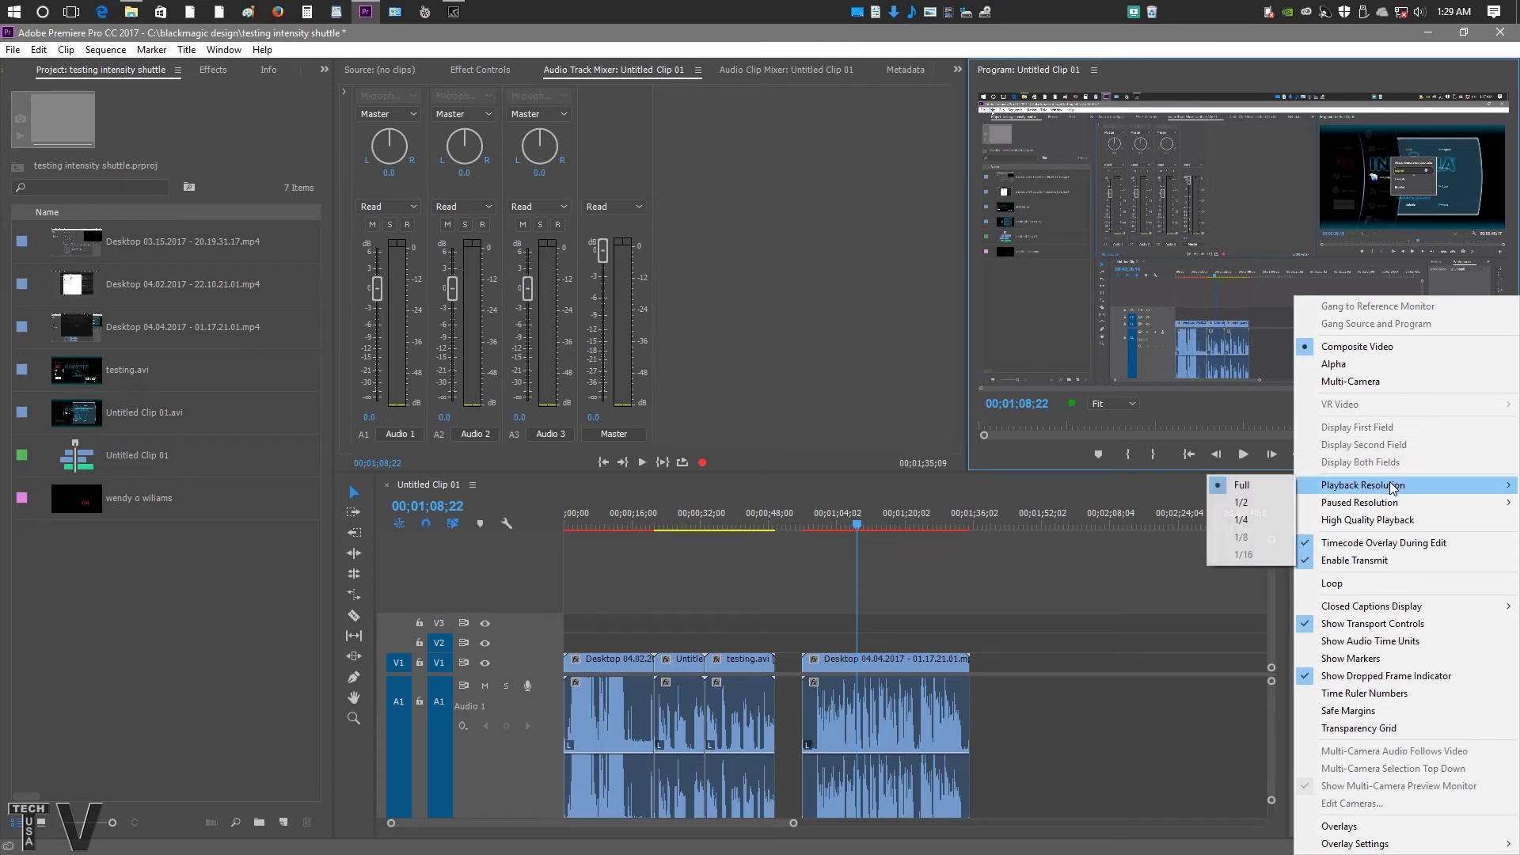
pyautogui.click(1360, 562)
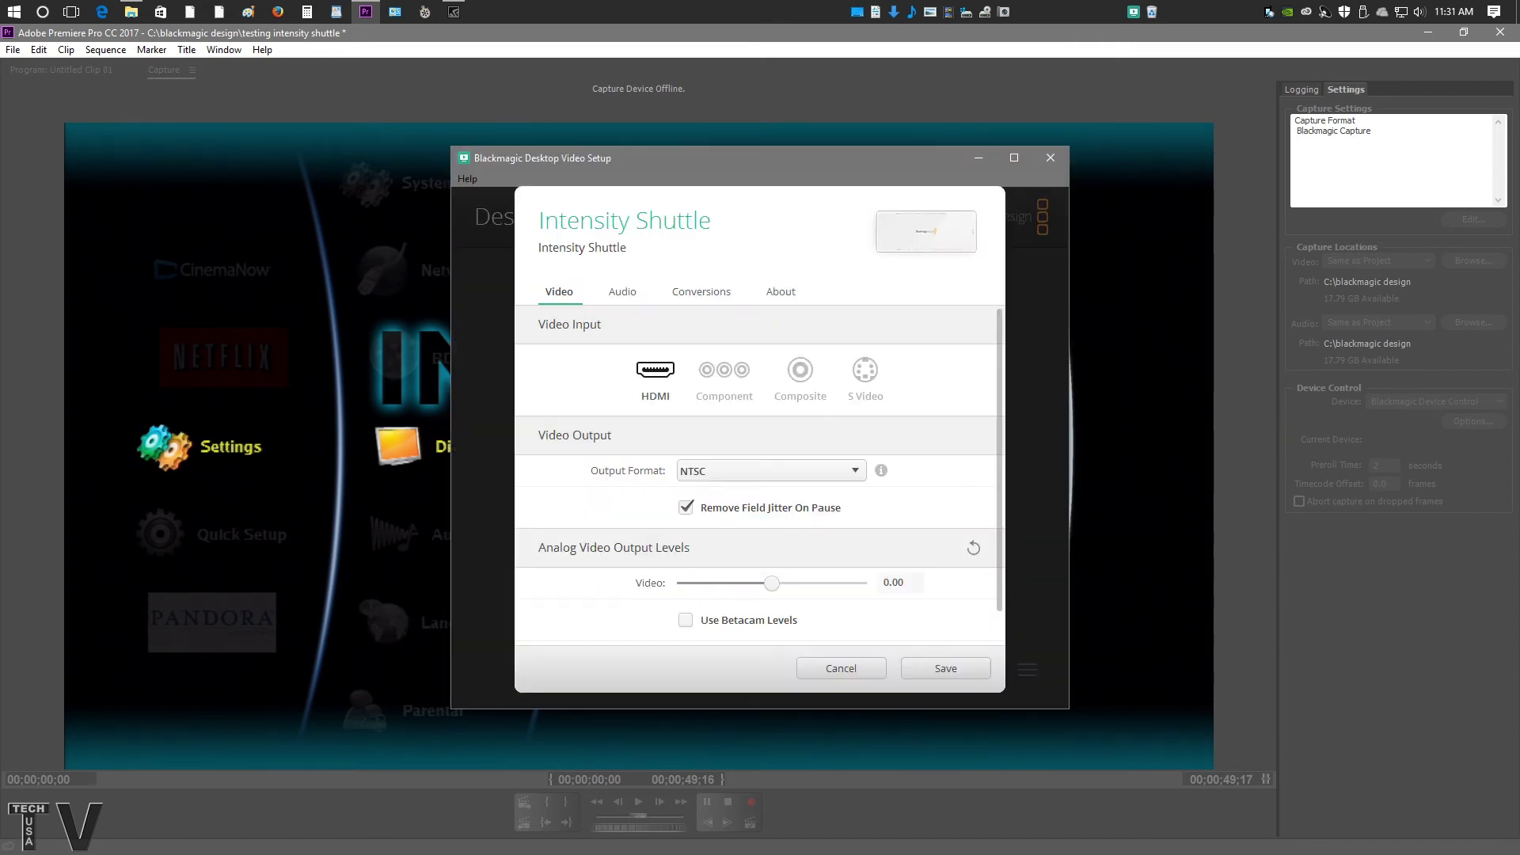
# Step: Show the Intensity Shuttle's Audio settings, then its Conversions: input None, output HD to SD
pyautogui.click(622, 292)
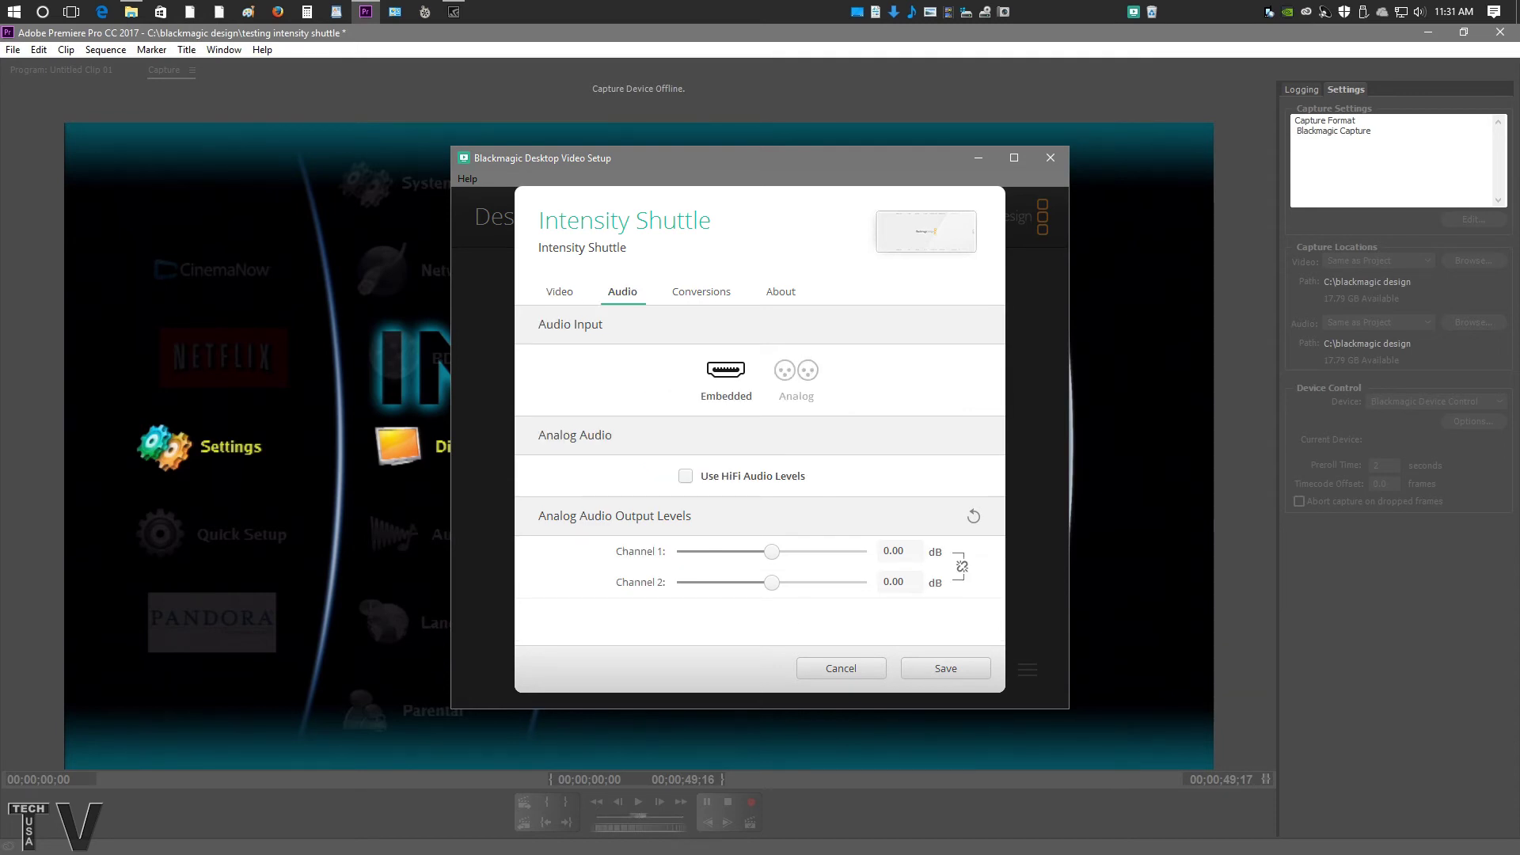
pyautogui.click(701, 292)
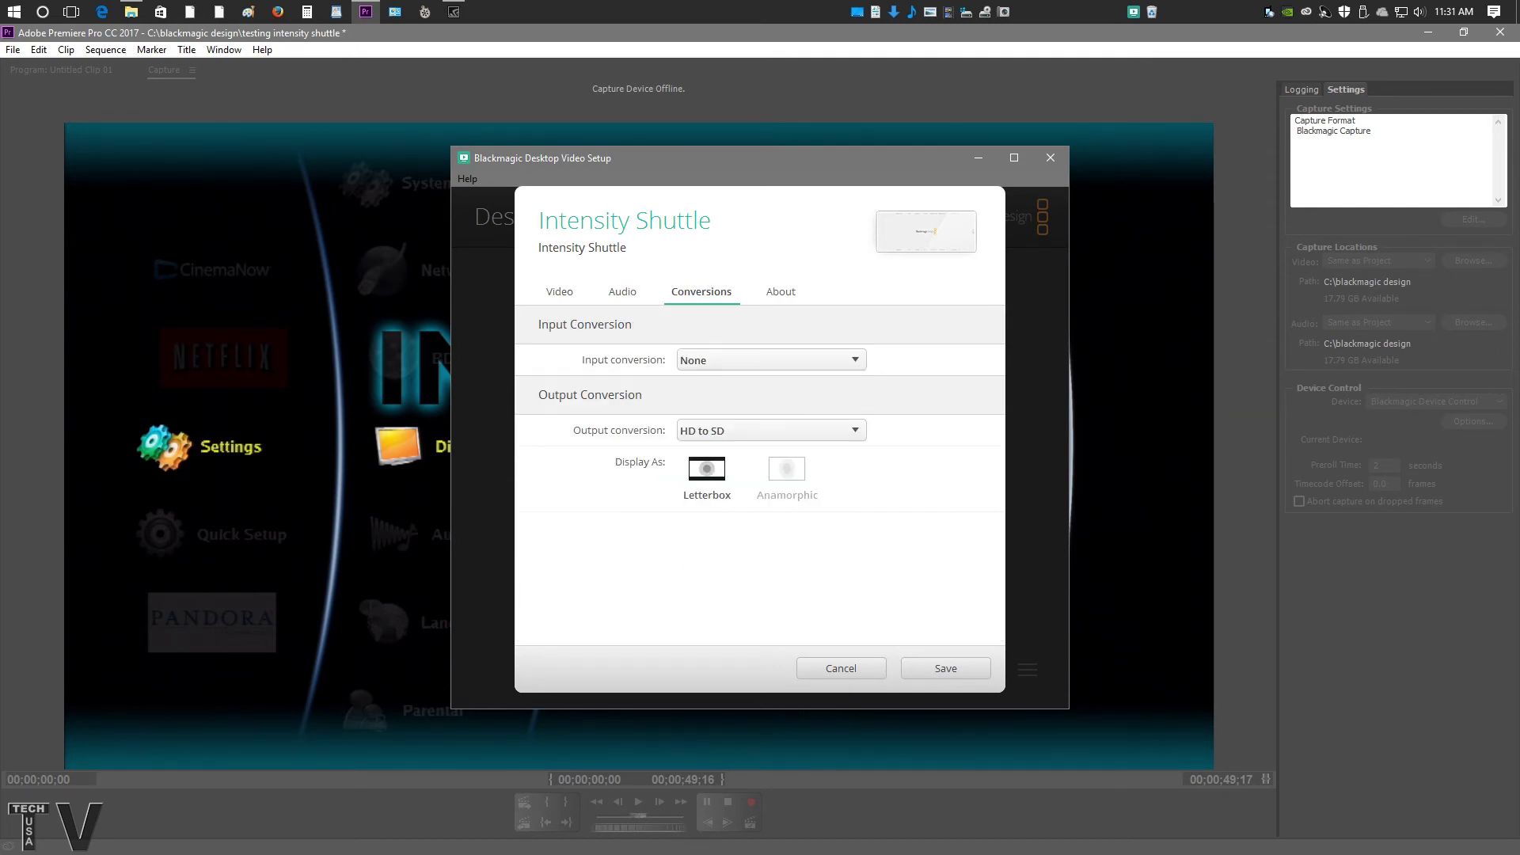